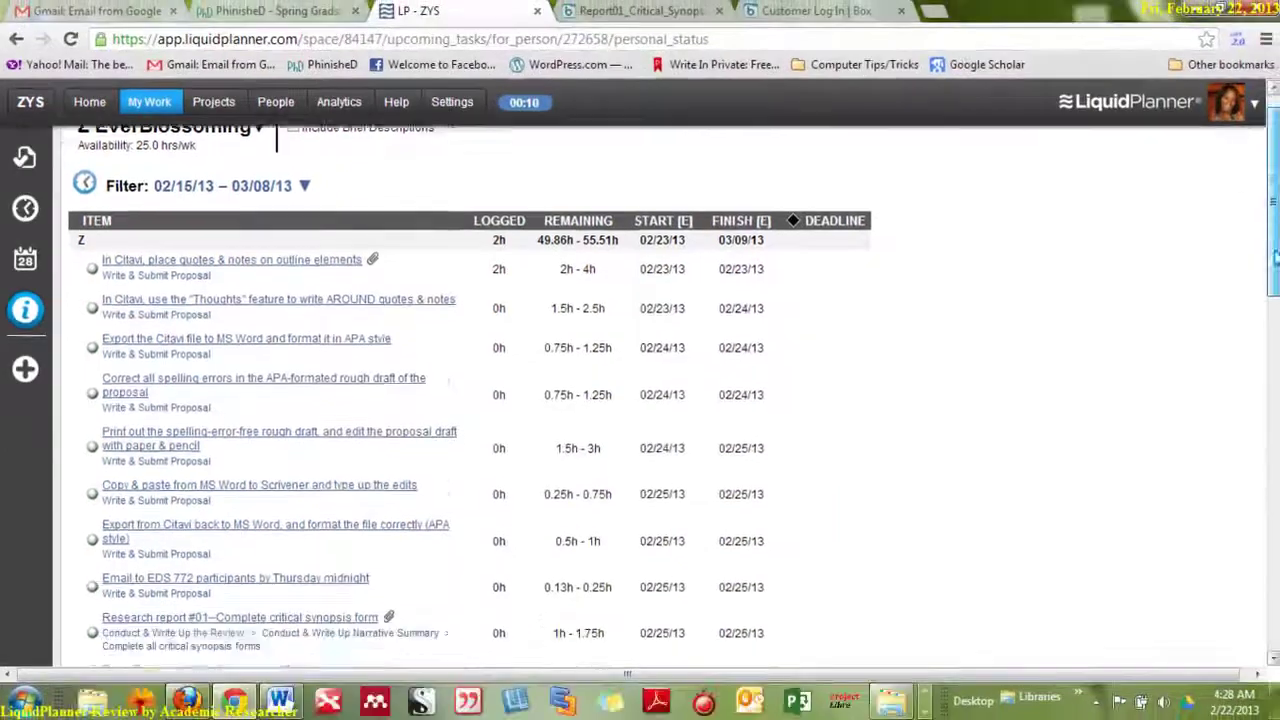
# - Look through the upcoming task list and the range options of its date filter
pyautogui.scroll(-15, 1256, 640)
pyautogui.scroll(15, 1256, 640)
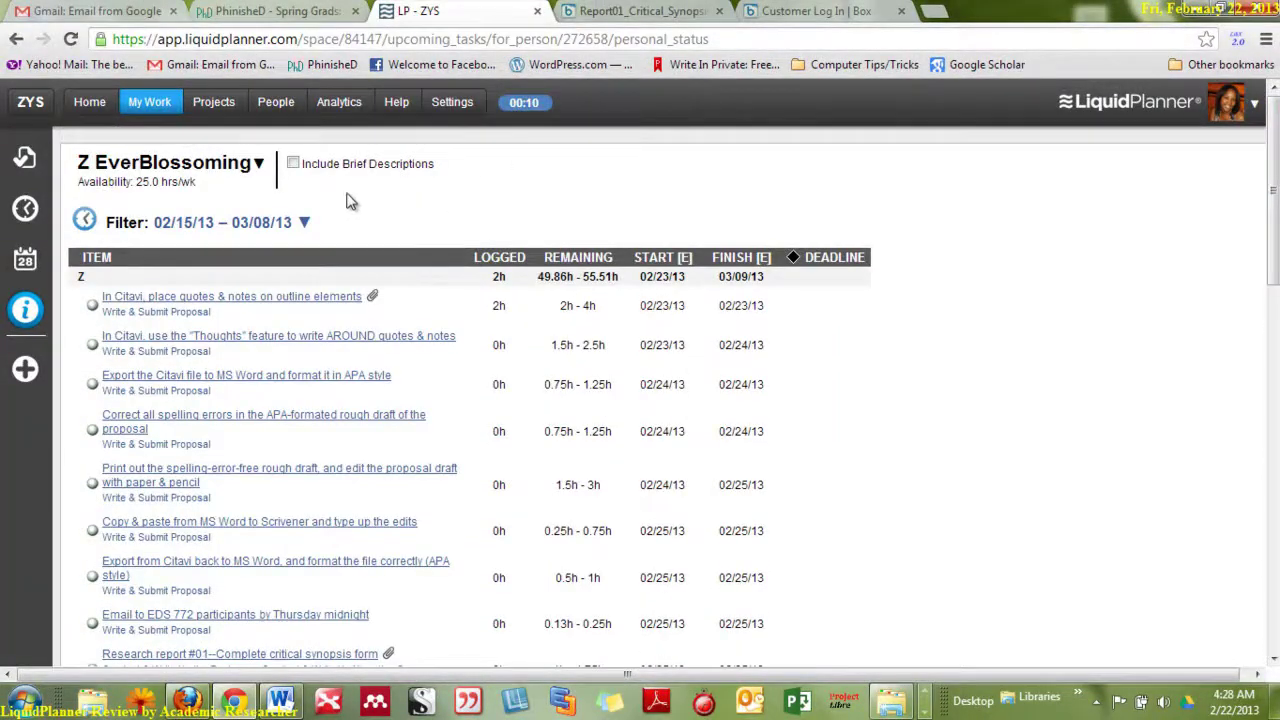
pyautogui.click(305, 224)
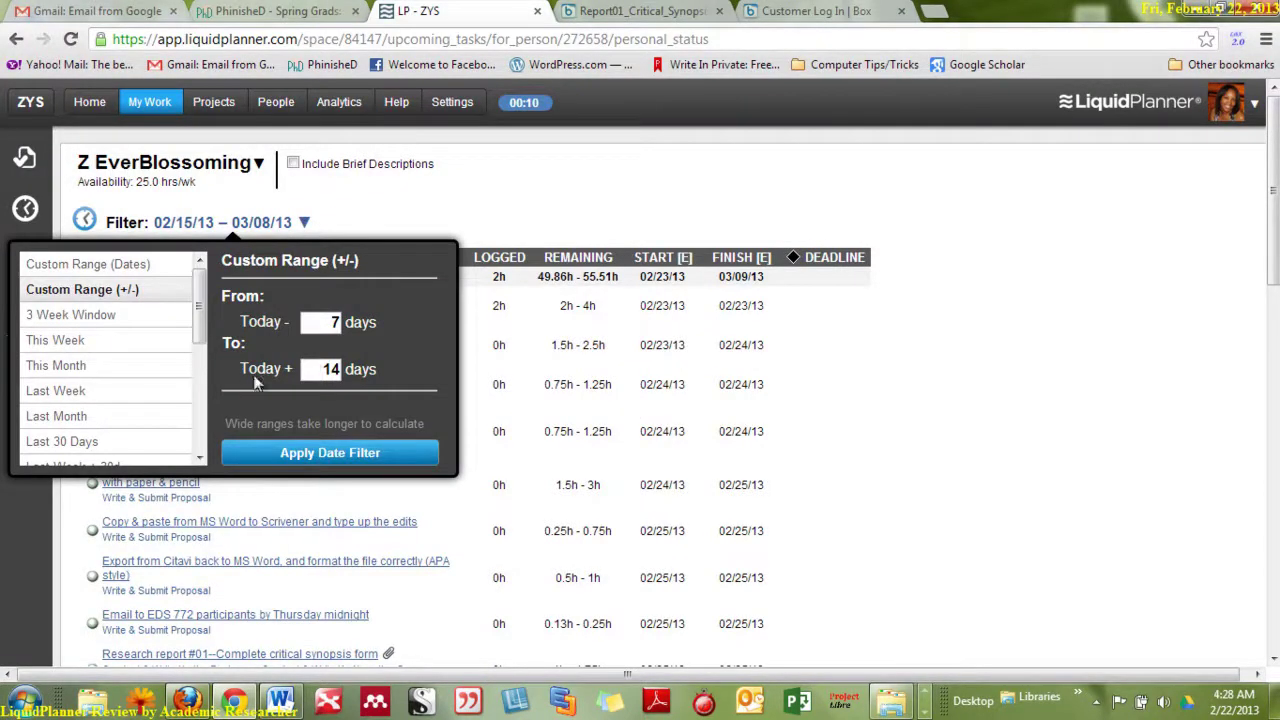
pyautogui.moveTo(200, 292); pyautogui.dragTo(204, 262)
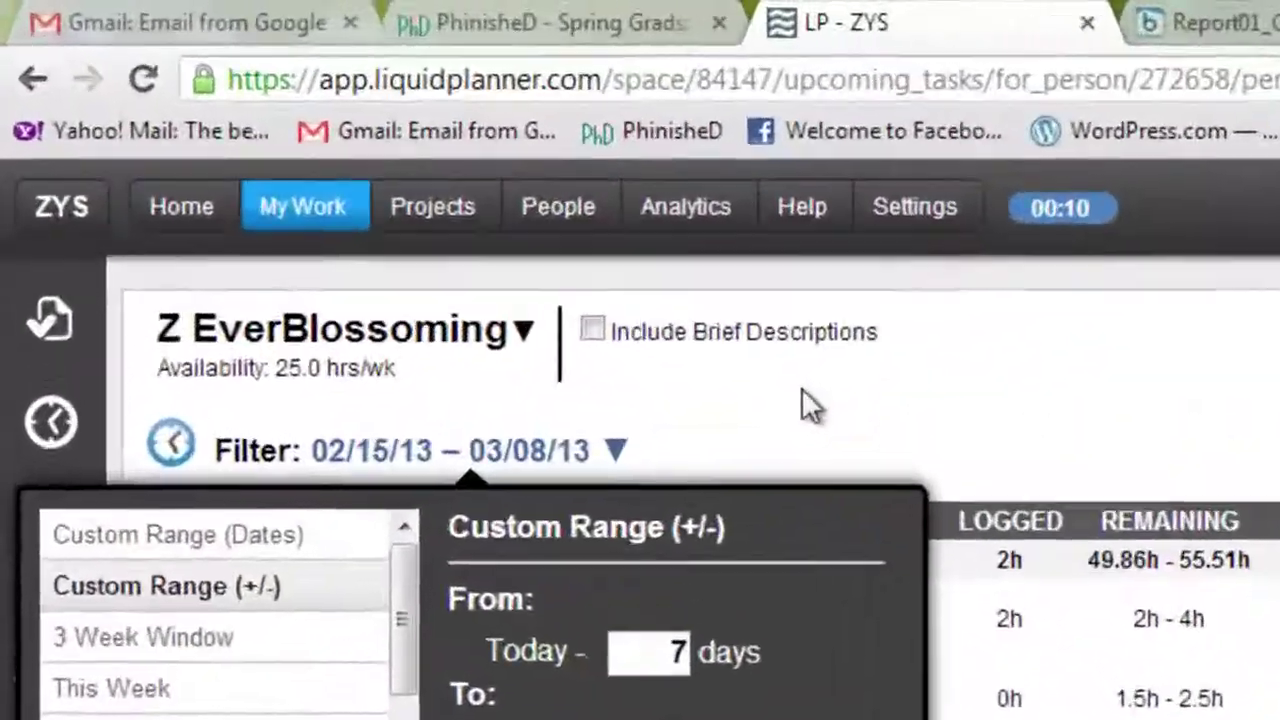
# - Open the personal settings page from the account options to view the weekly availability hours
pyautogui.click(397, 191)
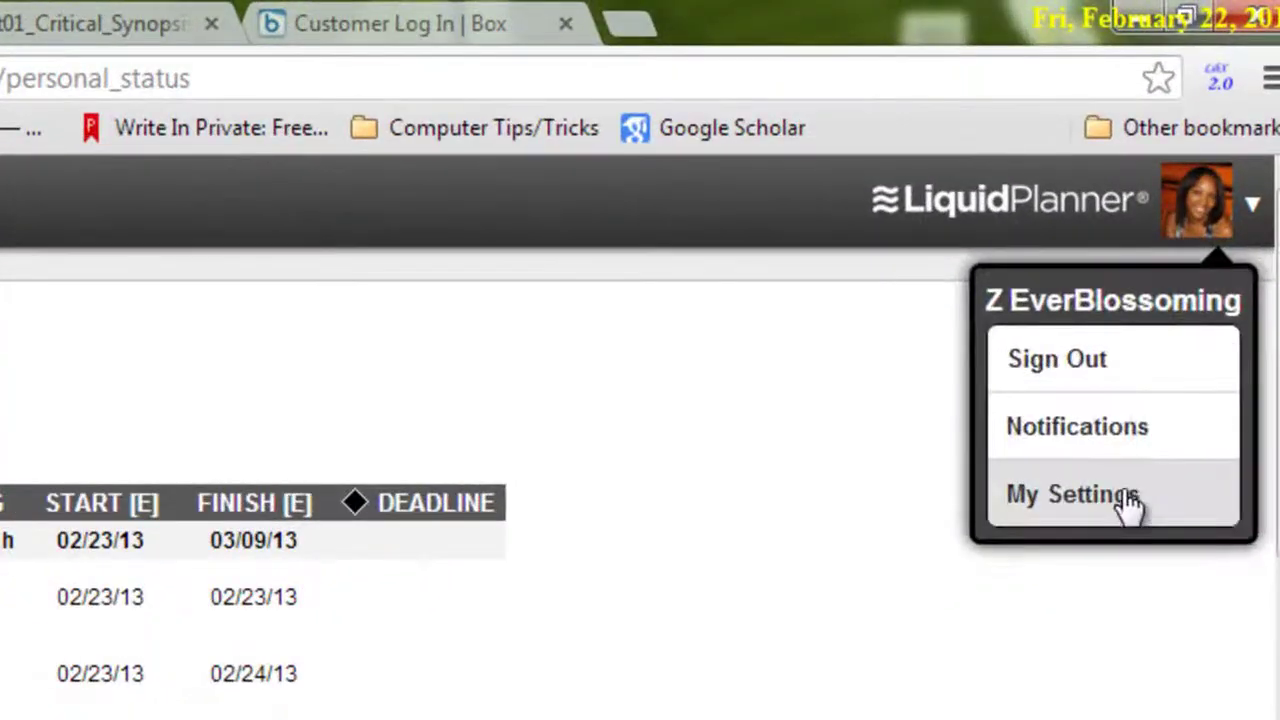
pyautogui.click(1279, 405)
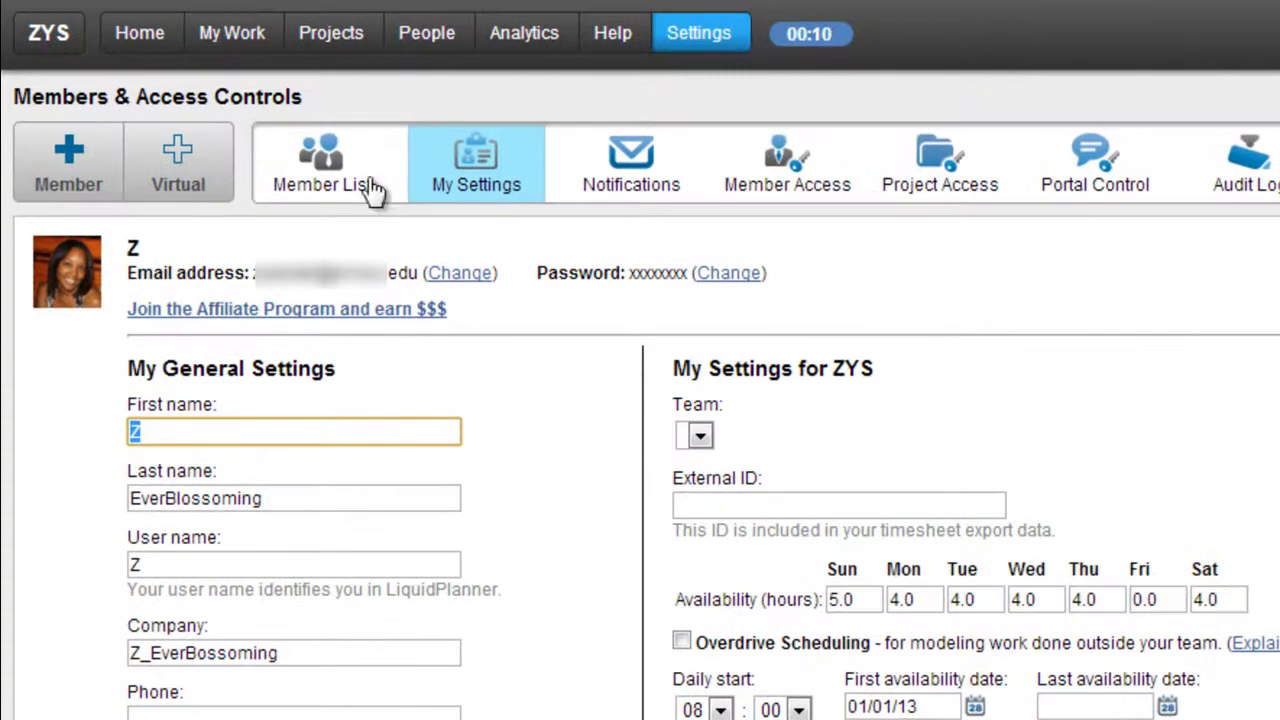
# - Return to My Work and look through the upcoming tasks with their remaining hours and dates
pyautogui.click(256, 40)
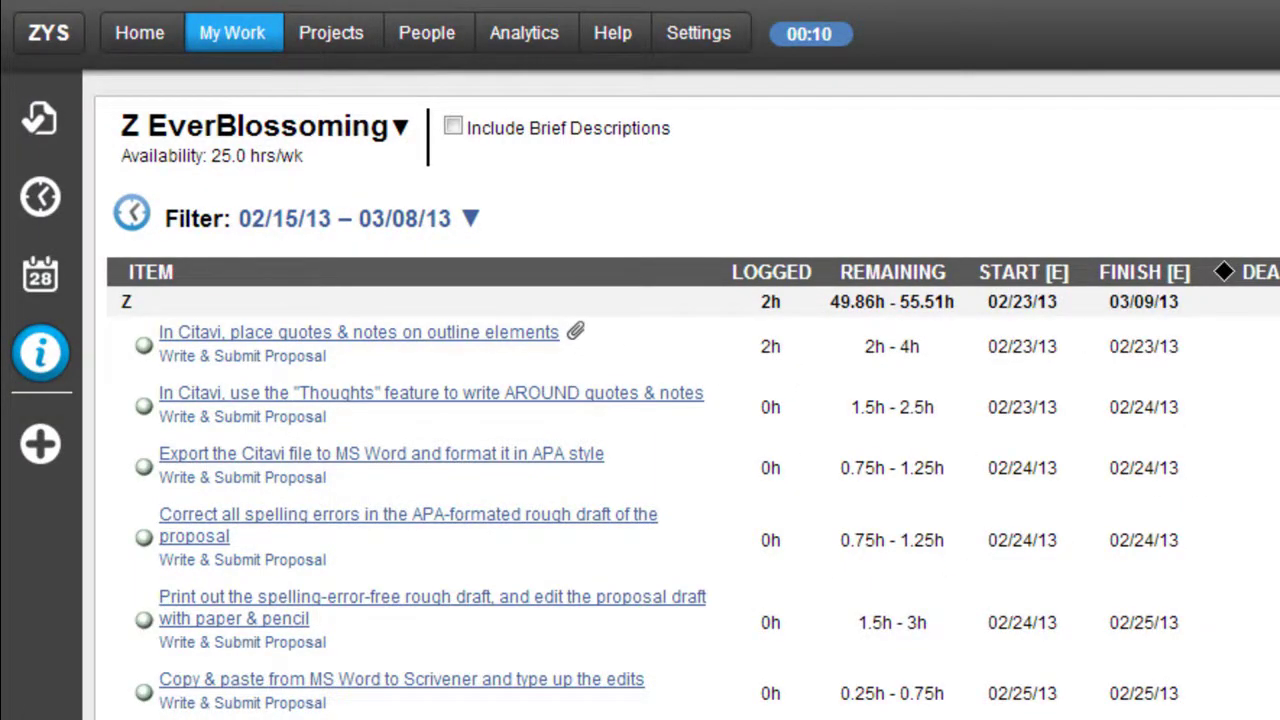
pyautogui.scroll(-10, 1181, 468)
pyautogui.scroll(10, 1148, 542)
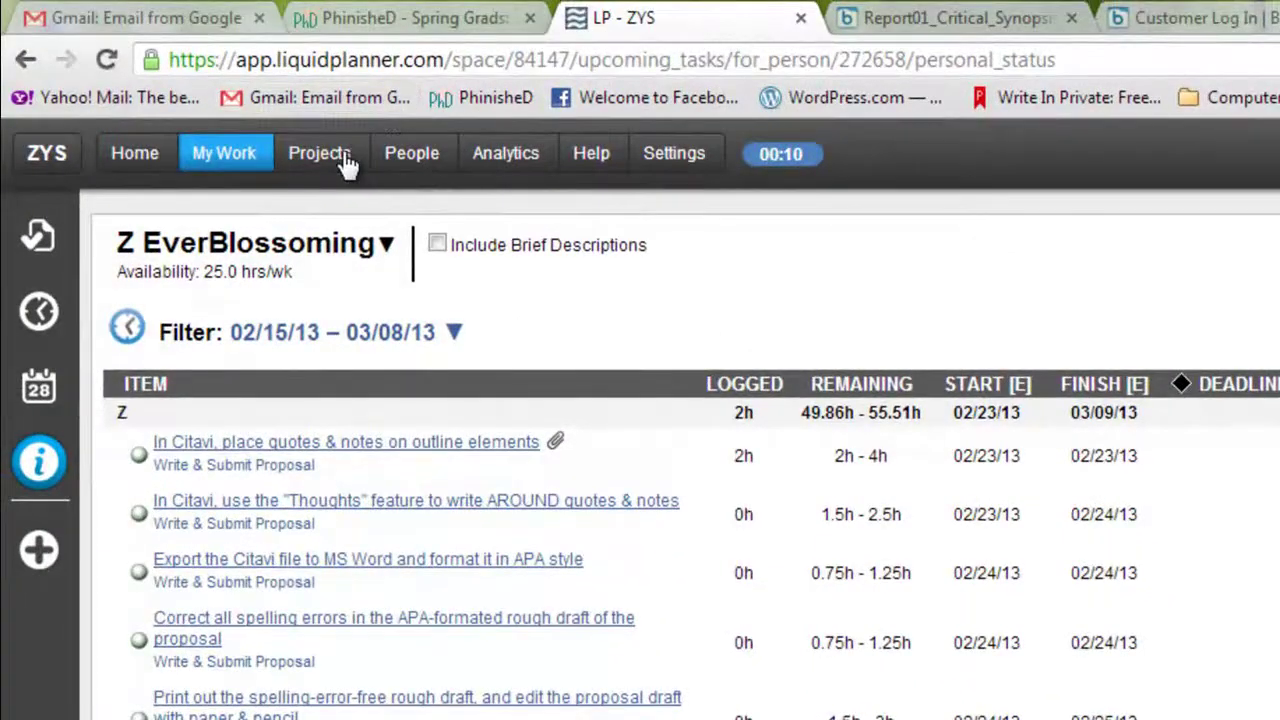
# - Open the Projects view and examine the task columns and the weekly schedule timeline
pyautogui.click(344, 158)
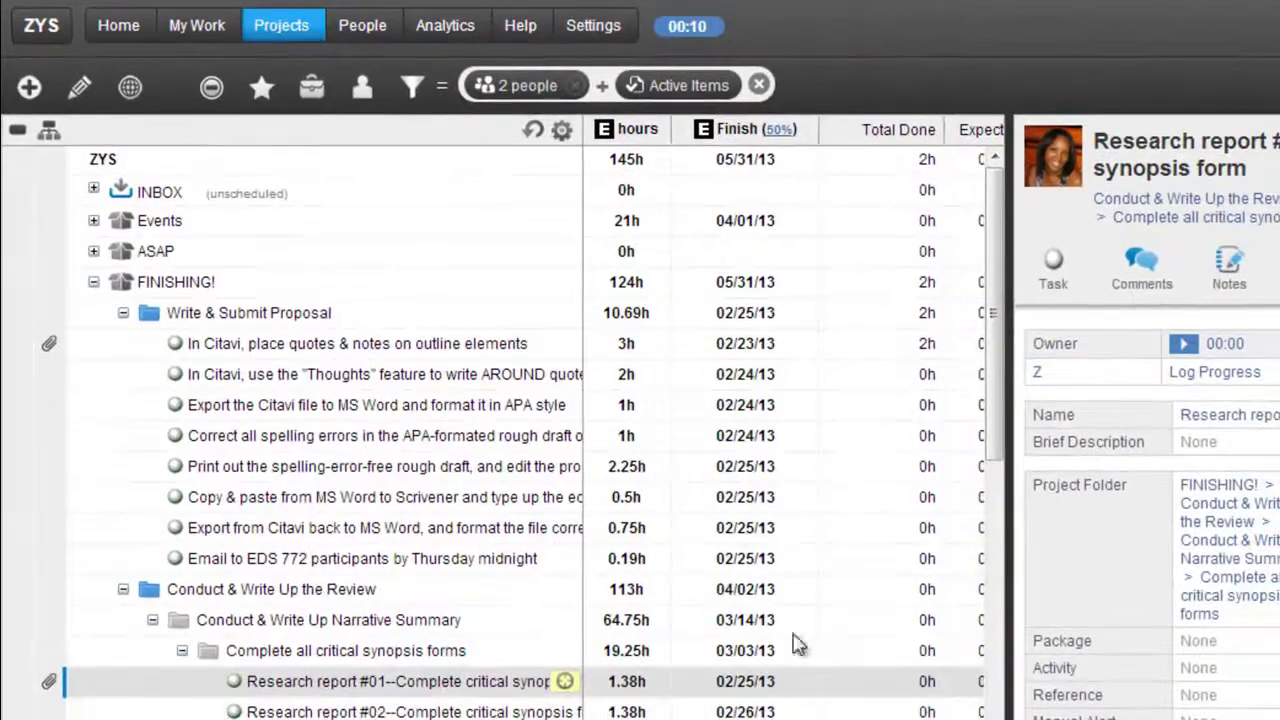
pyautogui.hscroll(10, 790, 420)
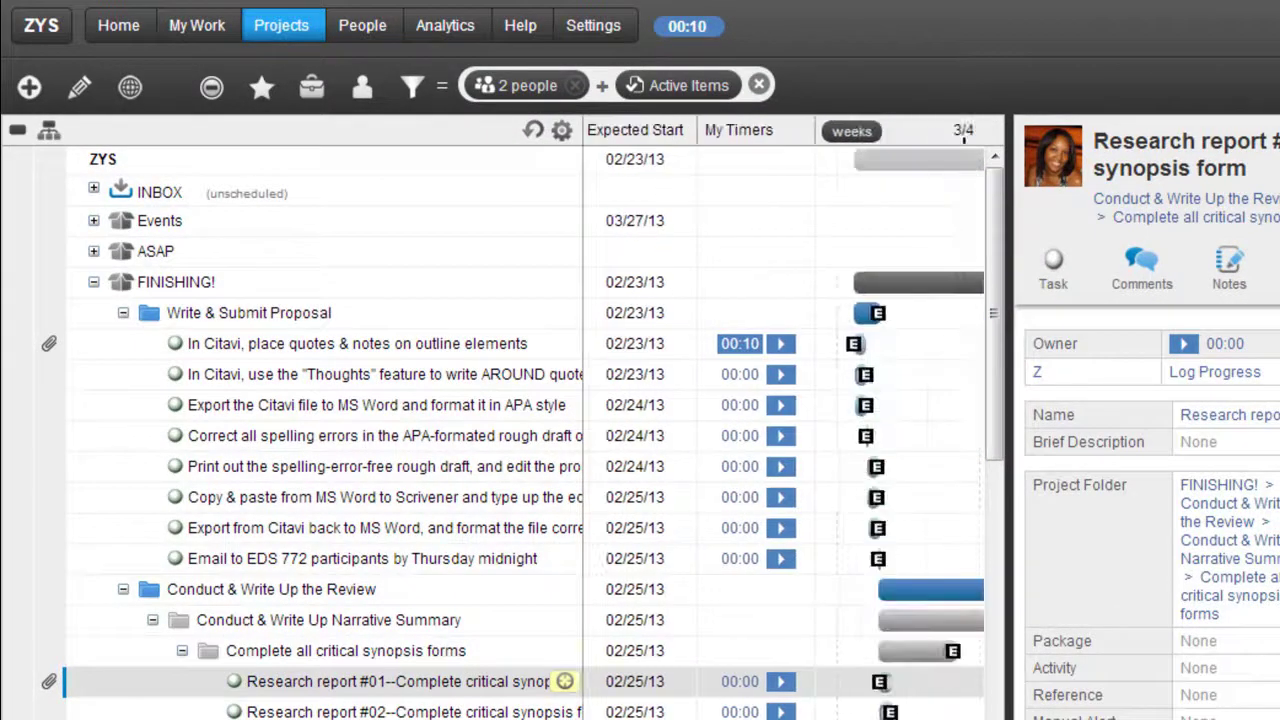
pyautogui.hscroll(3, 790, 420)
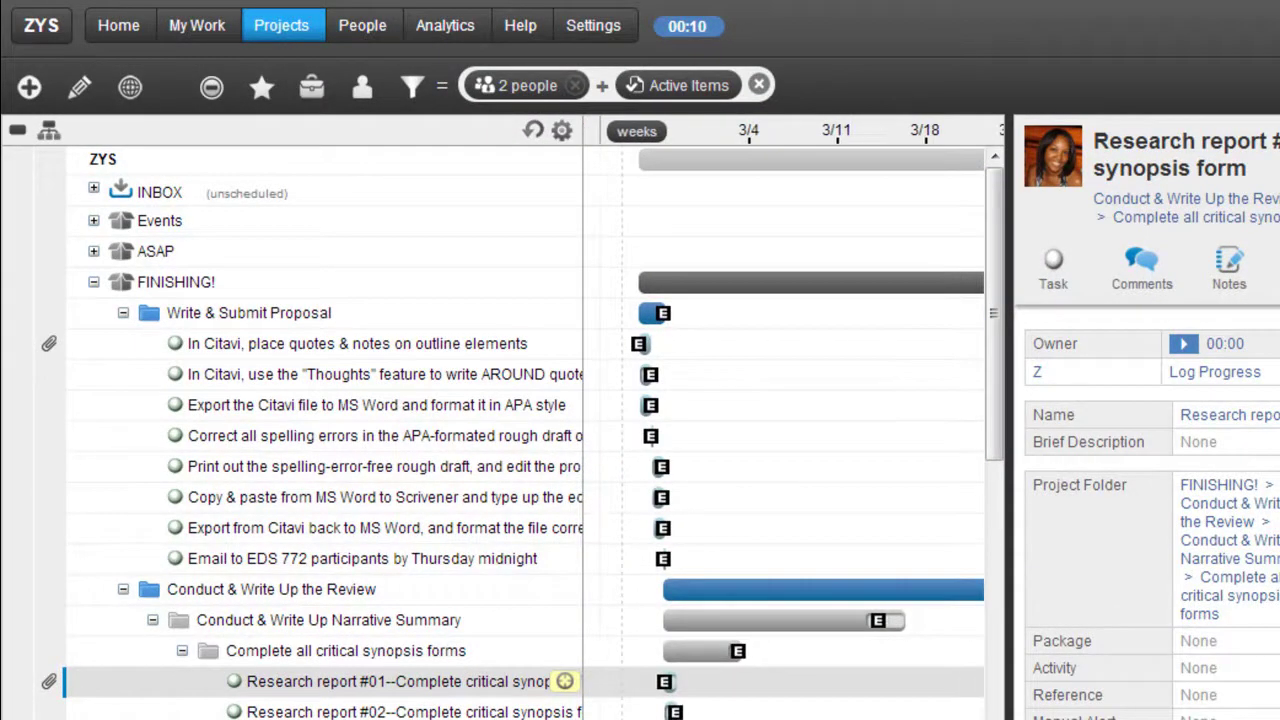
# - Examine the research report tasks and thesis folders further down the project, along with their timeline bars, start dates and finish dates
pyautogui.moveTo(995, 455); pyautogui.dragTo(996, 500)
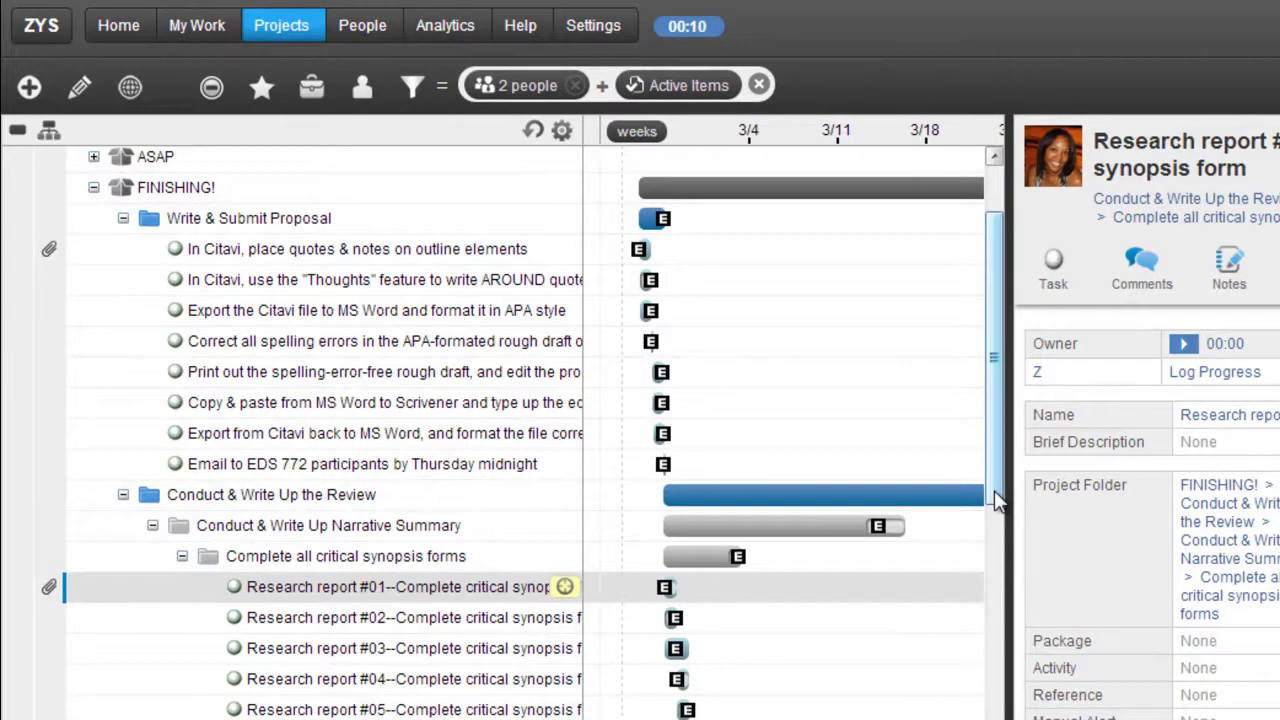
pyautogui.moveTo(997, 495); pyautogui.dragTo(978, 568)
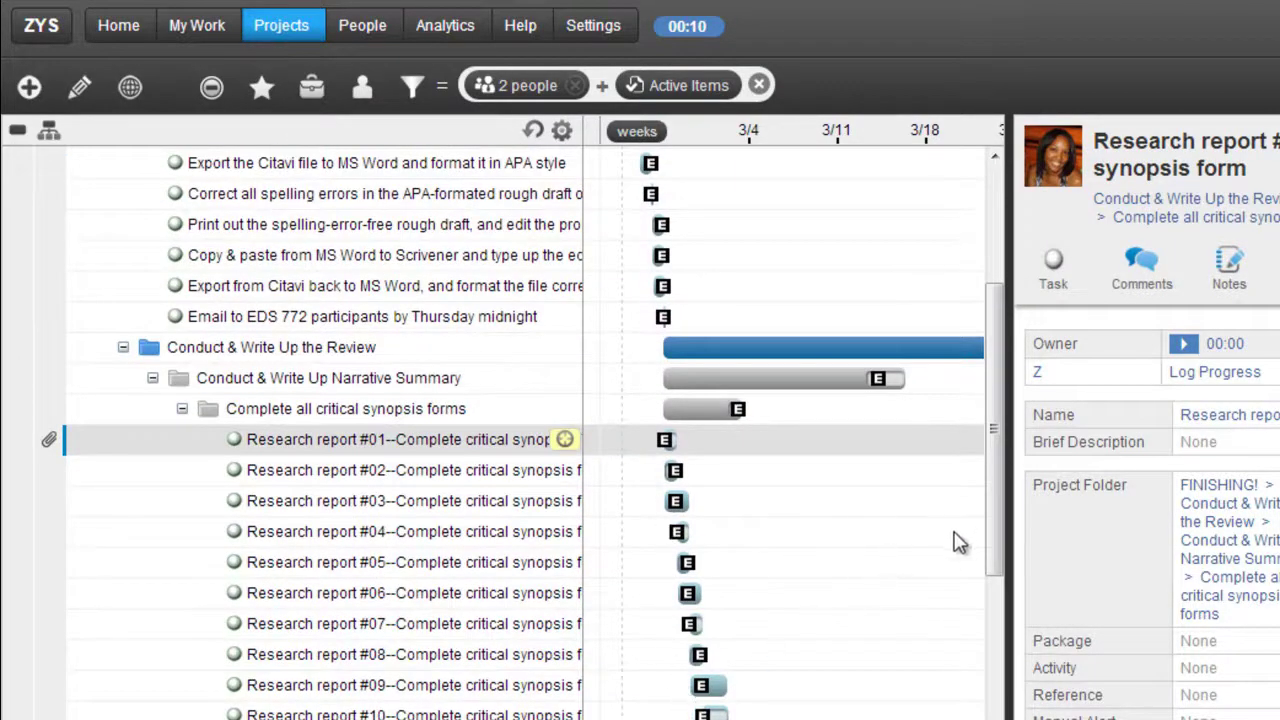
pyautogui.moveTo(994, 540); pyautogui.dragTo(991, 680)
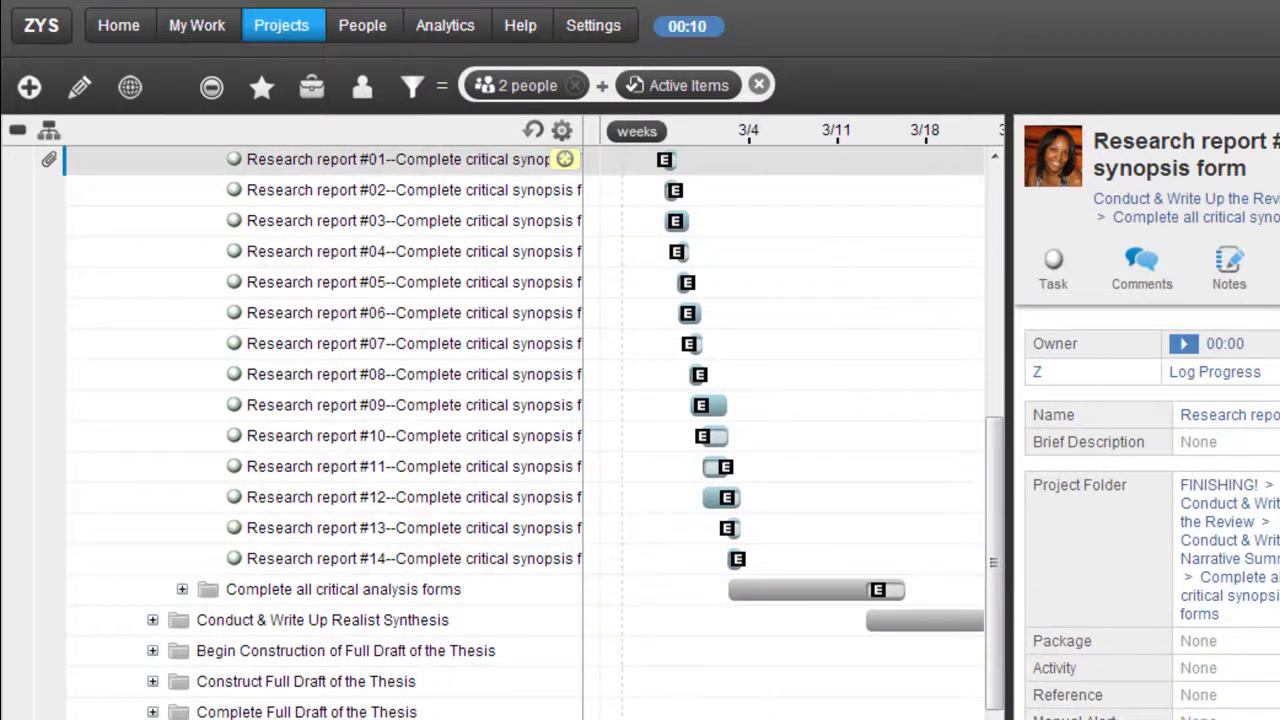
pyautogui.hscroll(-5, 790, 420)
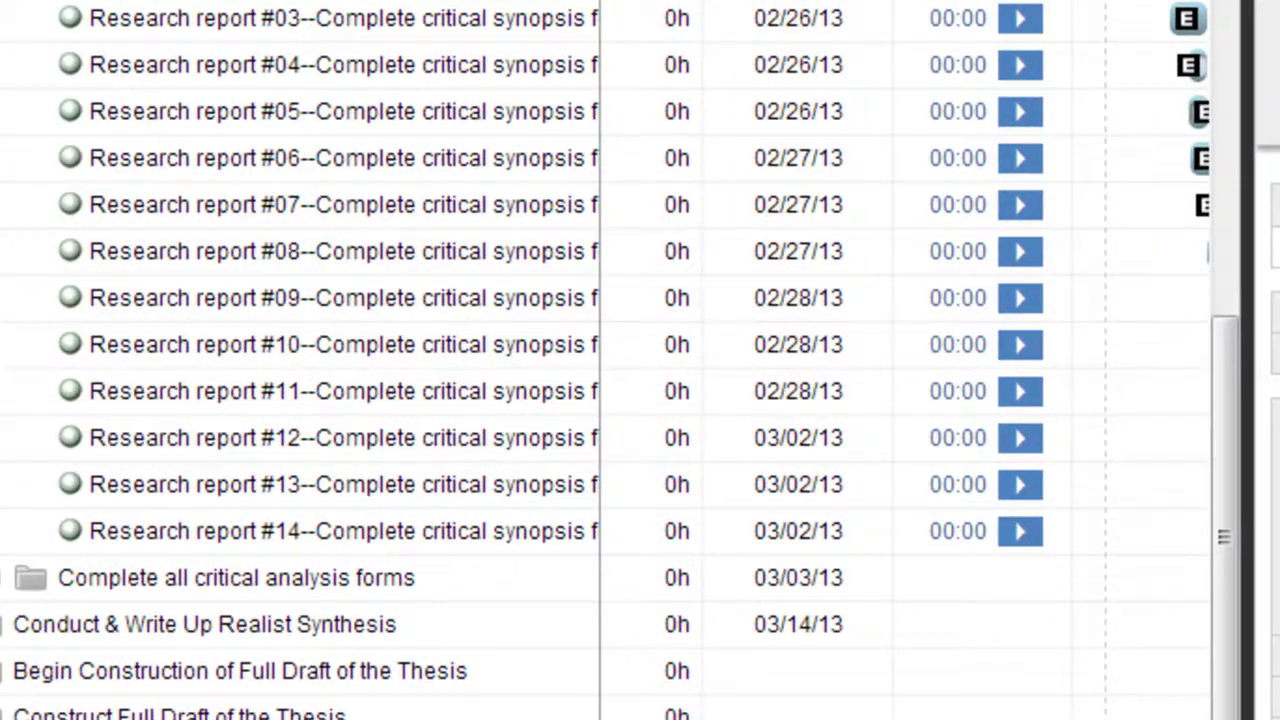
pyautogui.hscroll(-3, 900, 360)
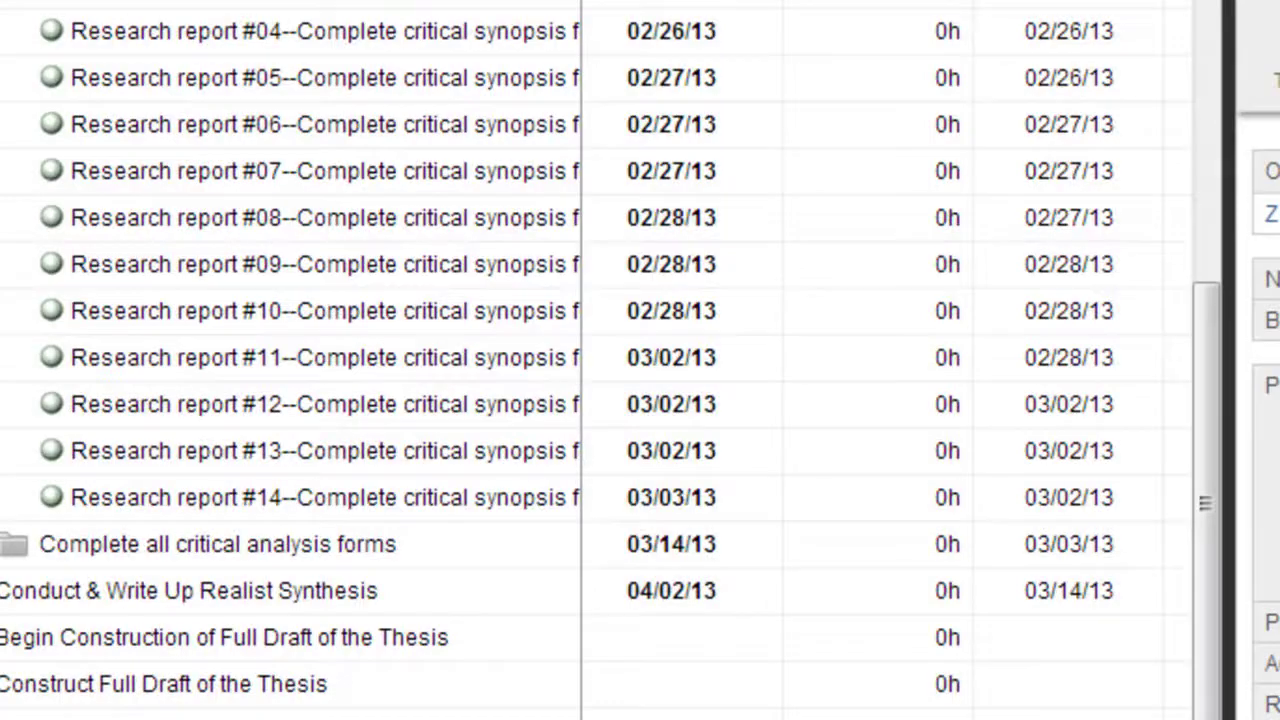
pyautogui.hscroll(5, 896, 360)
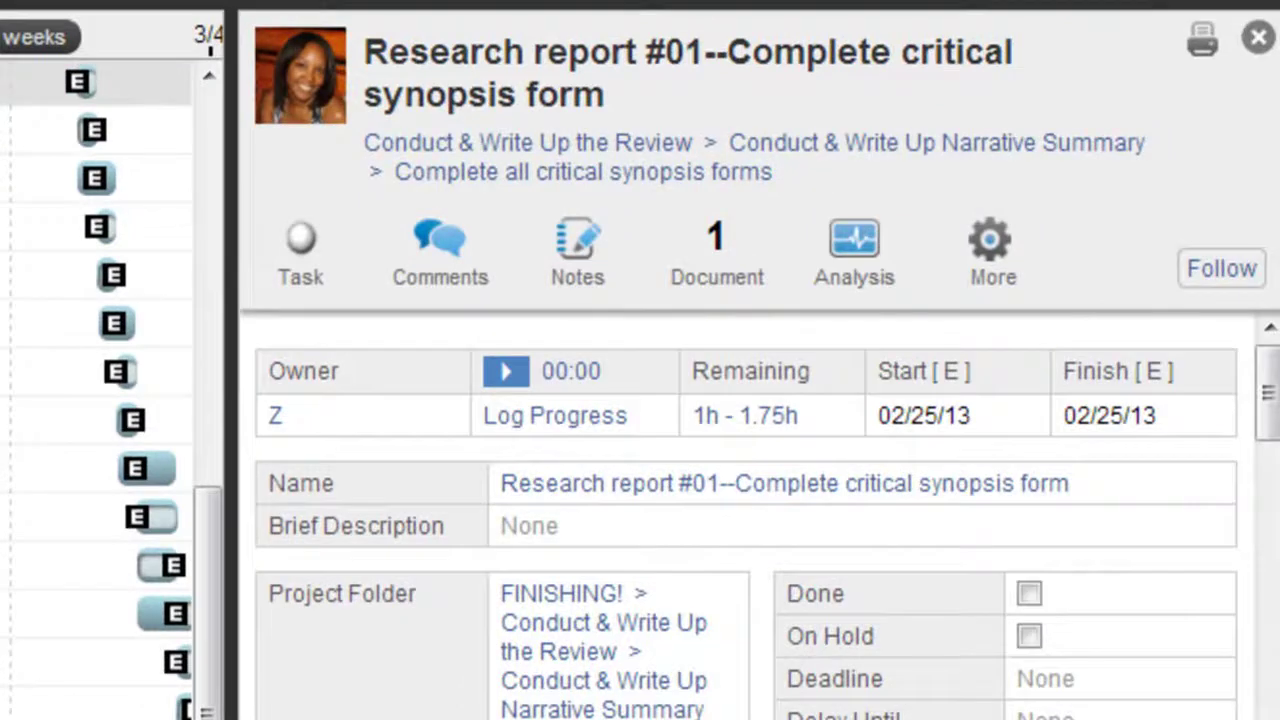
# - Open the Research report #14 task and enter 1 hour as the best case of its remaining effort estimate
pyautogui.click(600, 604)
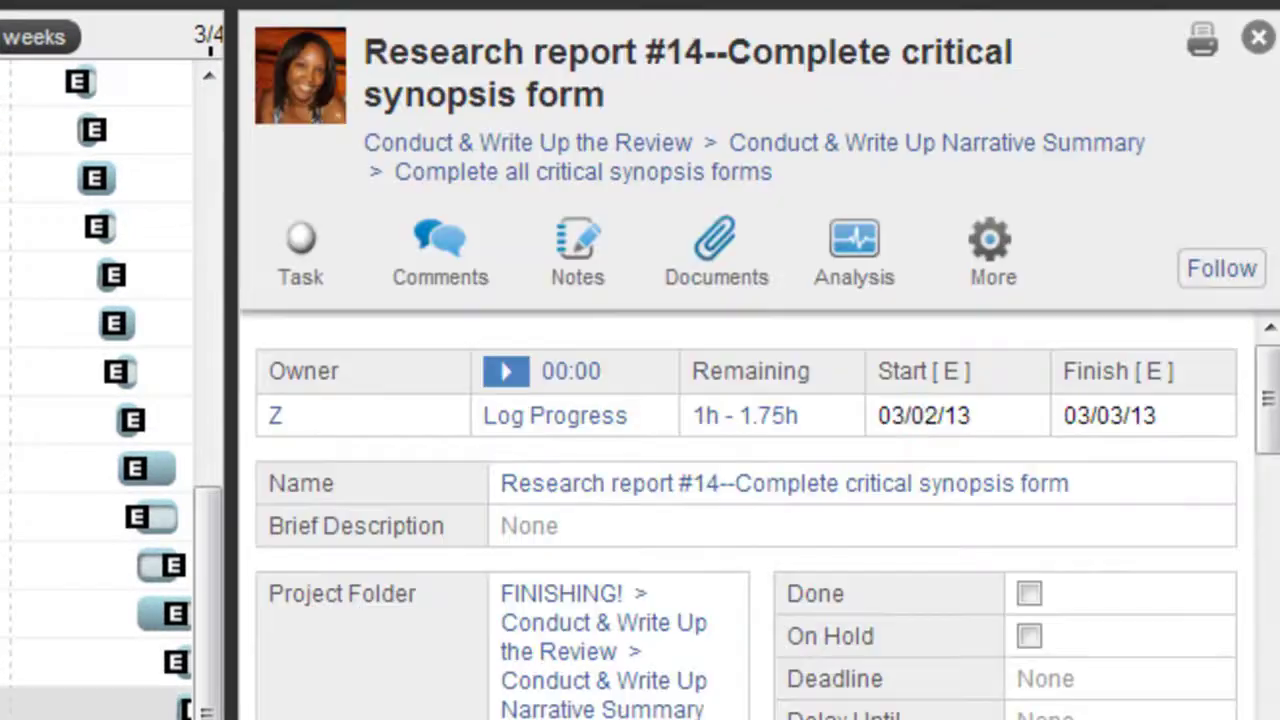
pyautogui.click(710, 428)
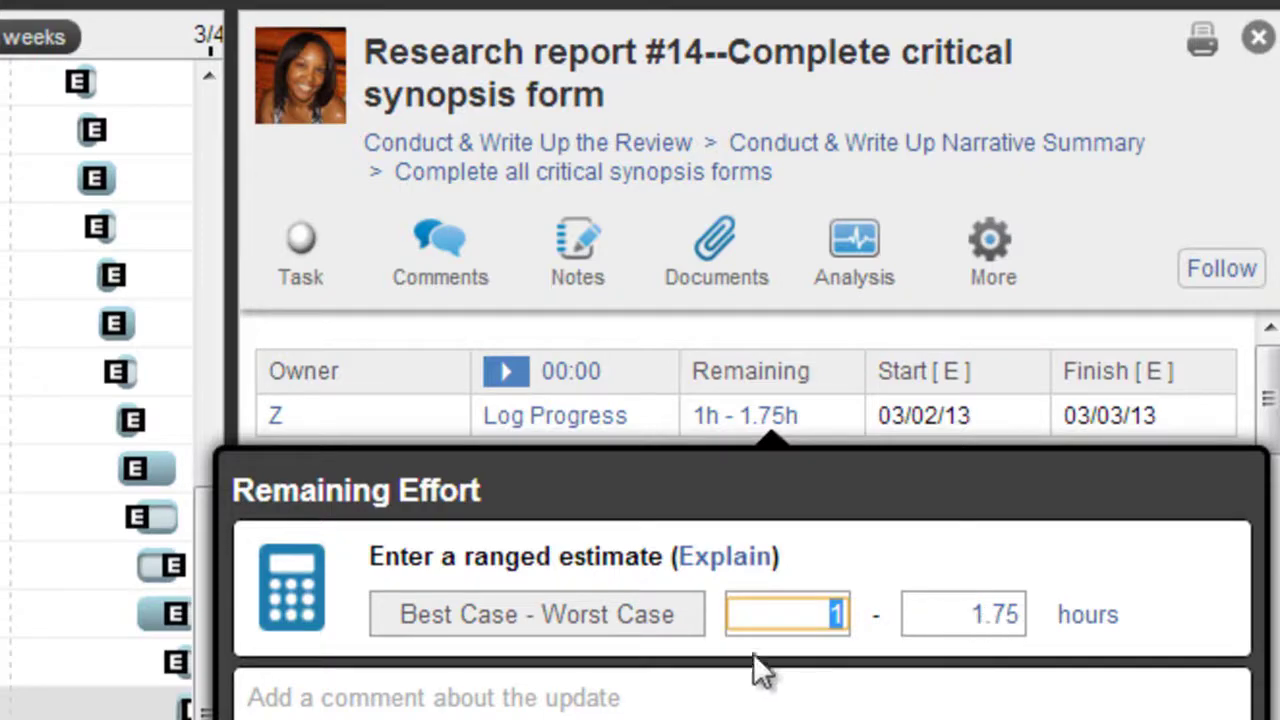
pyautogui.write('1')
pyautogui.press('Return')
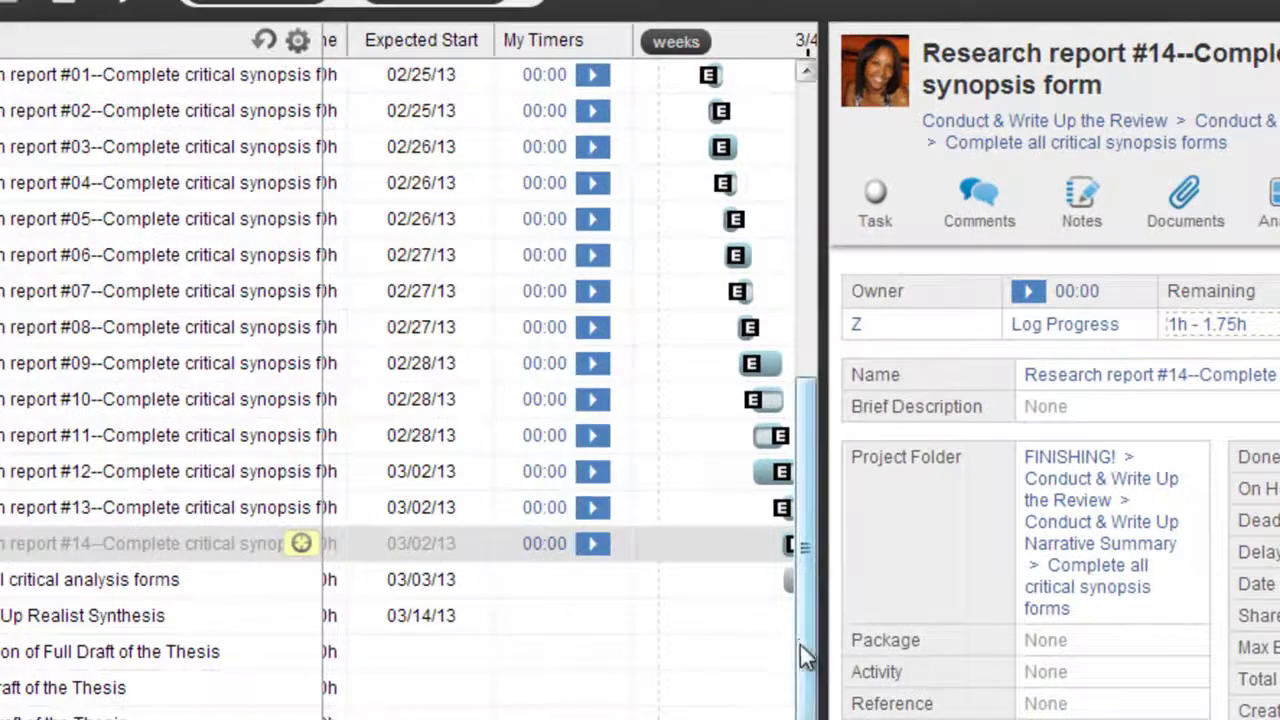
# - Review which columns can be included in the project task list, keeping the current selection
pyautogui.moveTo(800, 645); pyautogui.dragTo(816, 445)
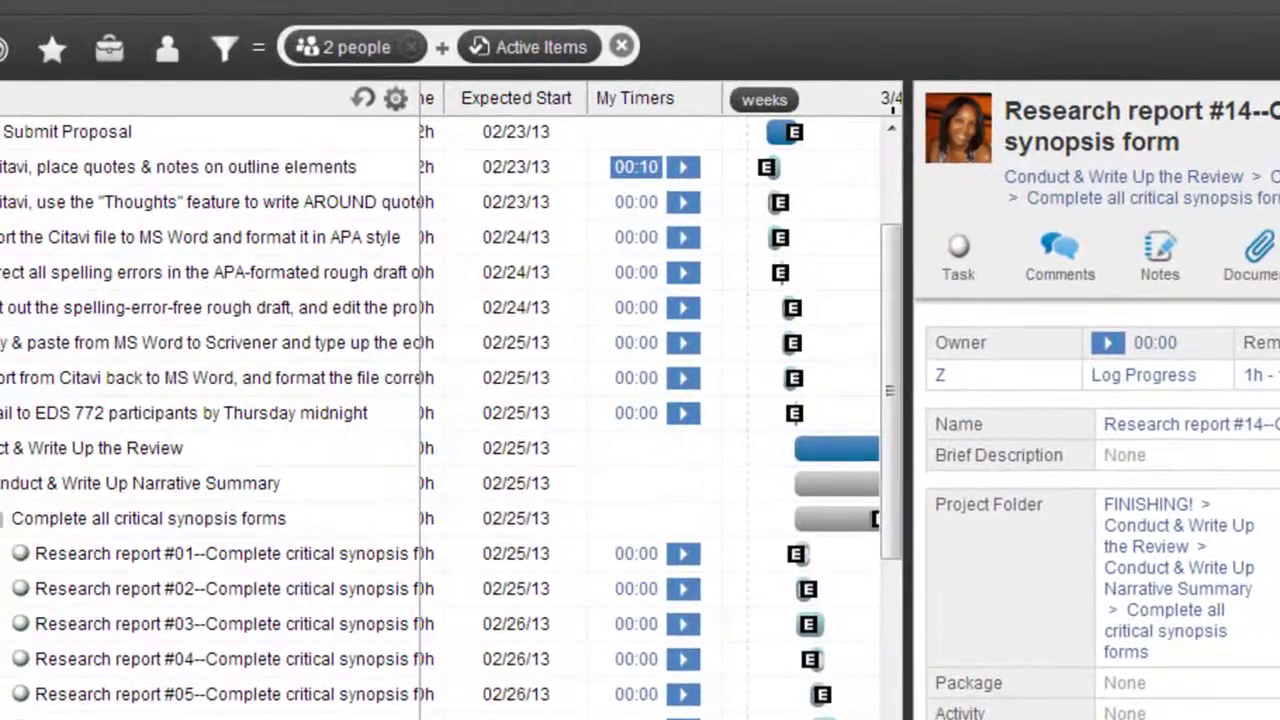
pyautogui.hscroll(-8, 620, 278)
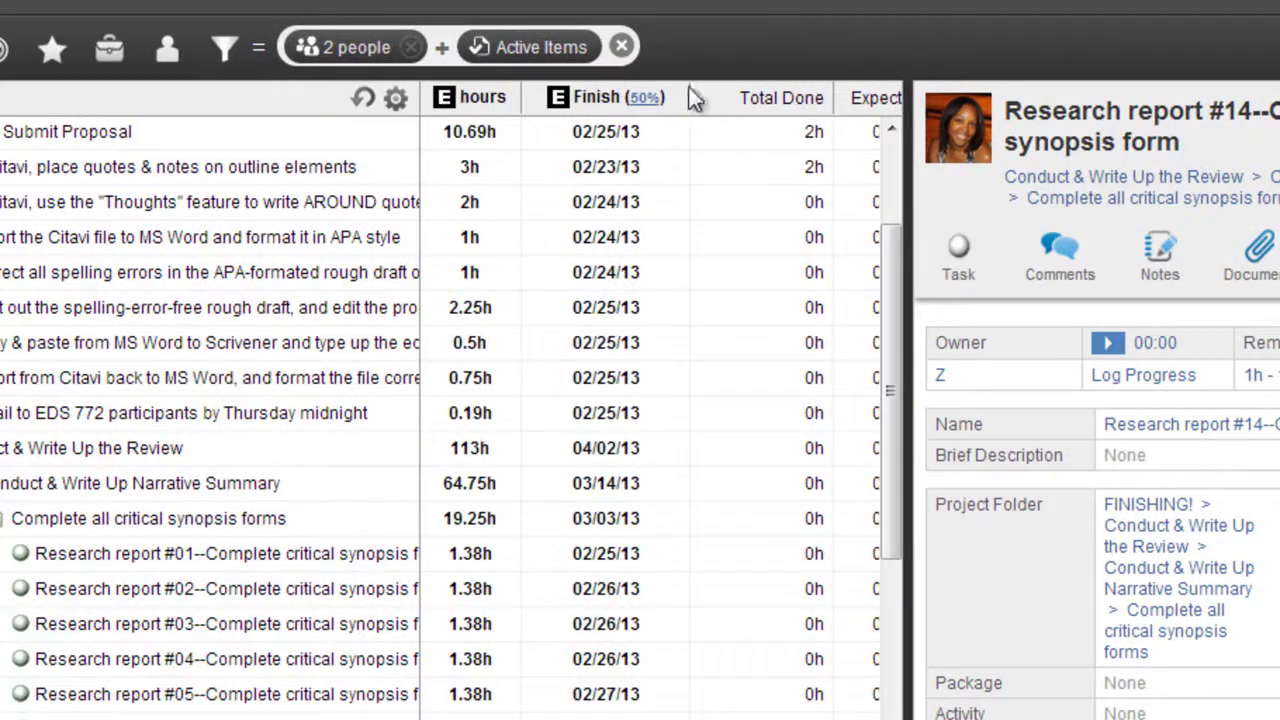
pyautogui.click(397, 99)
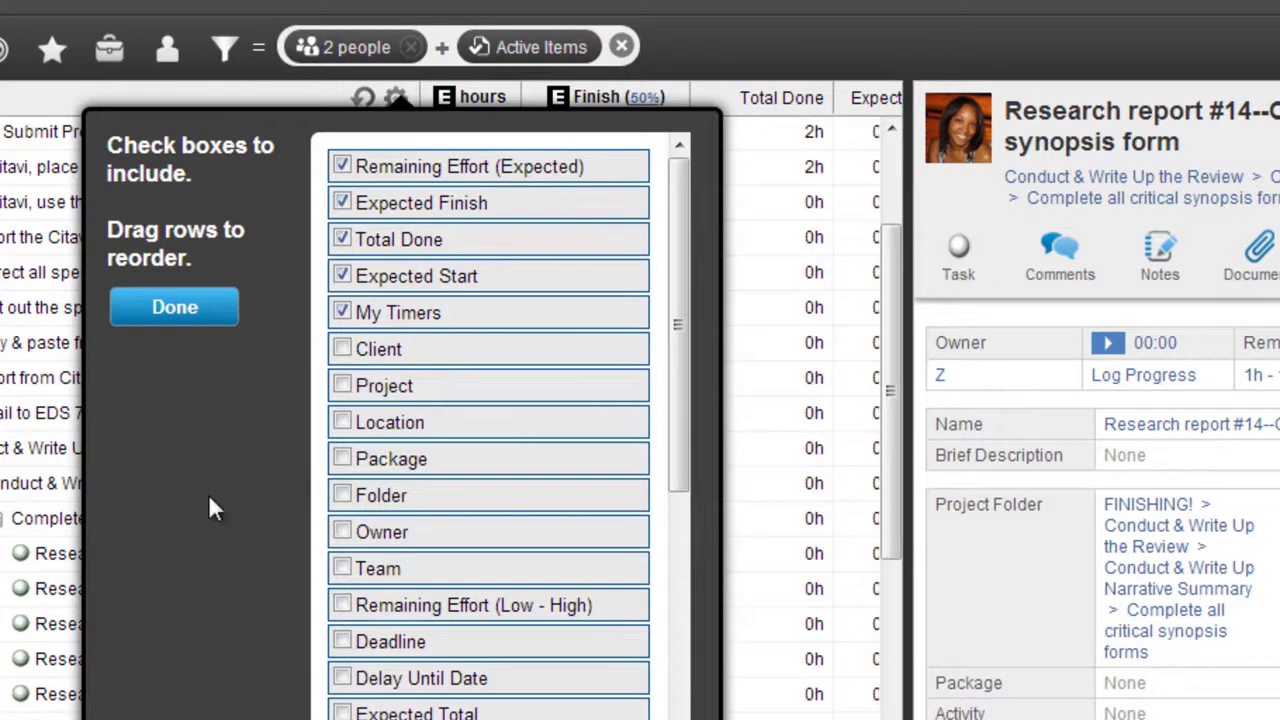
pyautogui.click(175, 308)
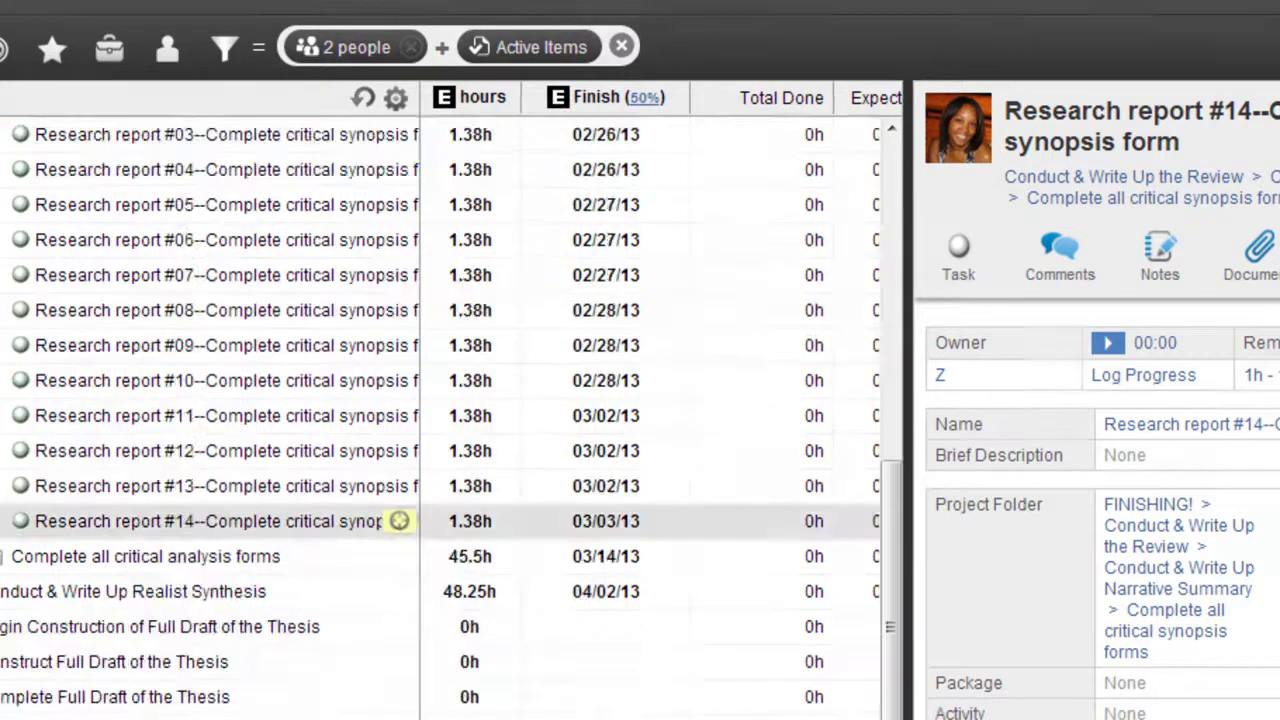
pyautogui.hscroll(10, 493, 557)
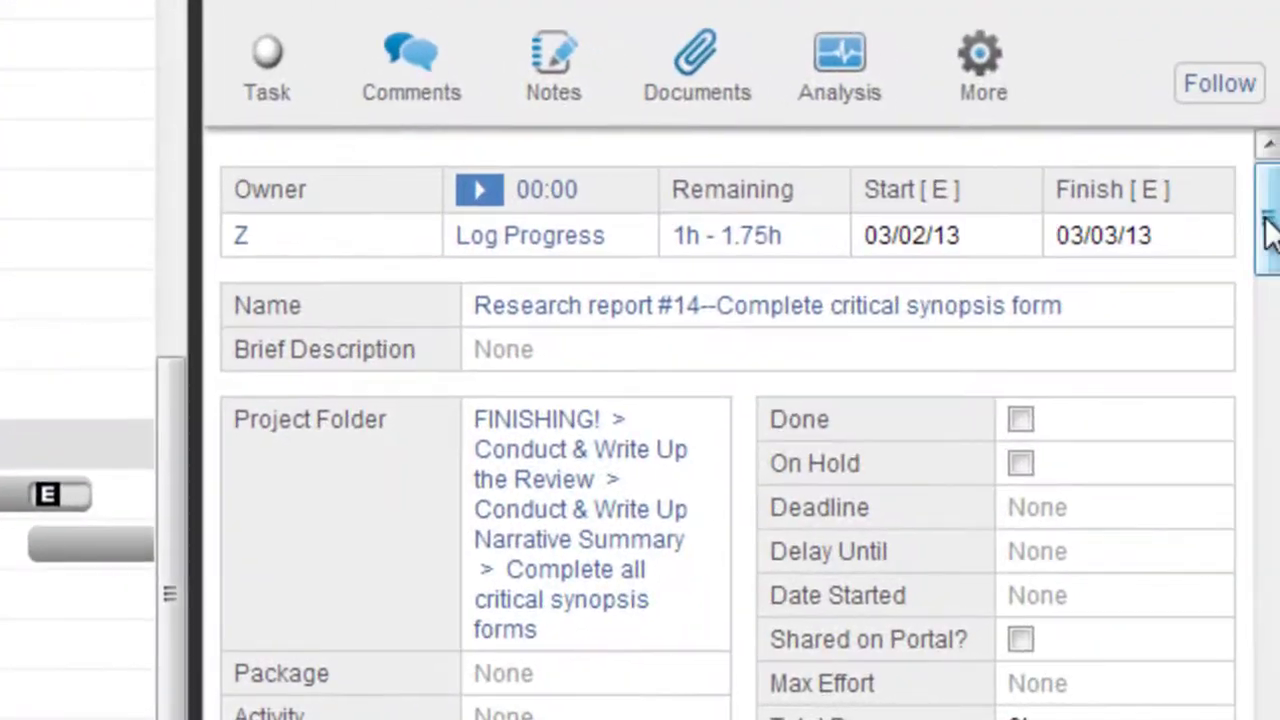
# - View the comments and notes sections in the Research report #14 task details
pyautogui.moveTo(1260, 229); pyautogui.dragTo(1268, 190)
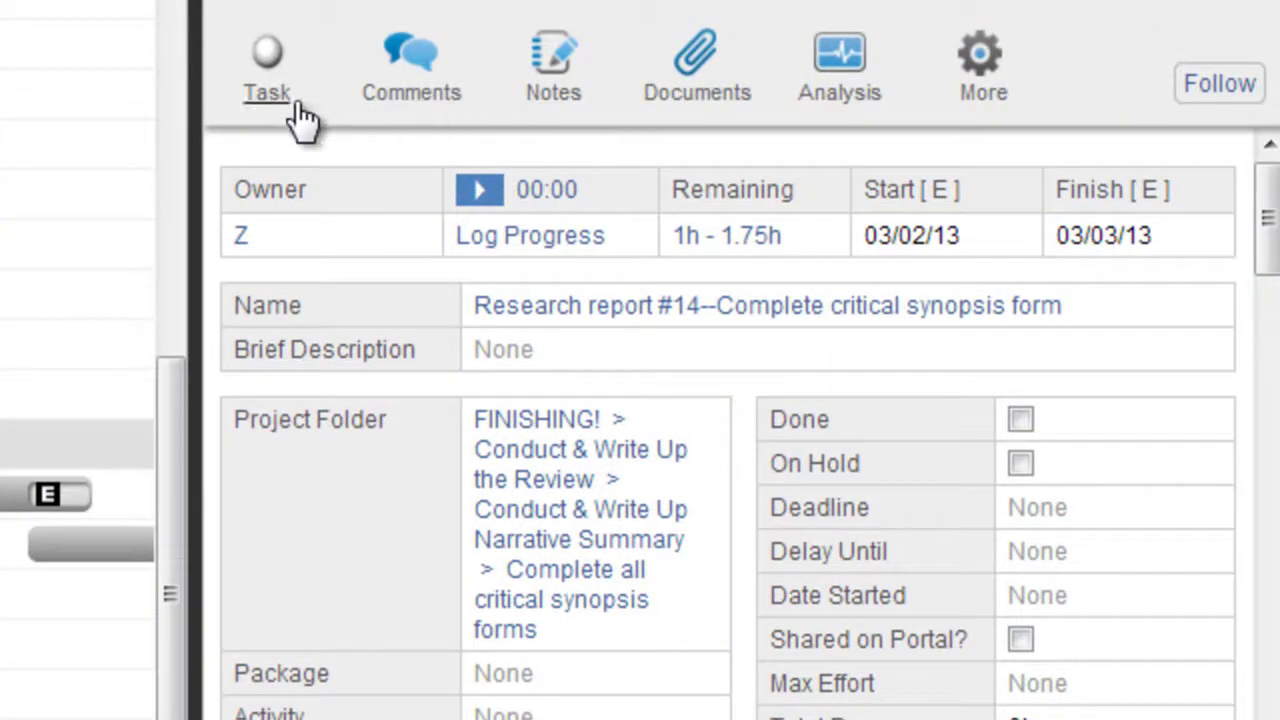
pyautogui.click(443, 100)
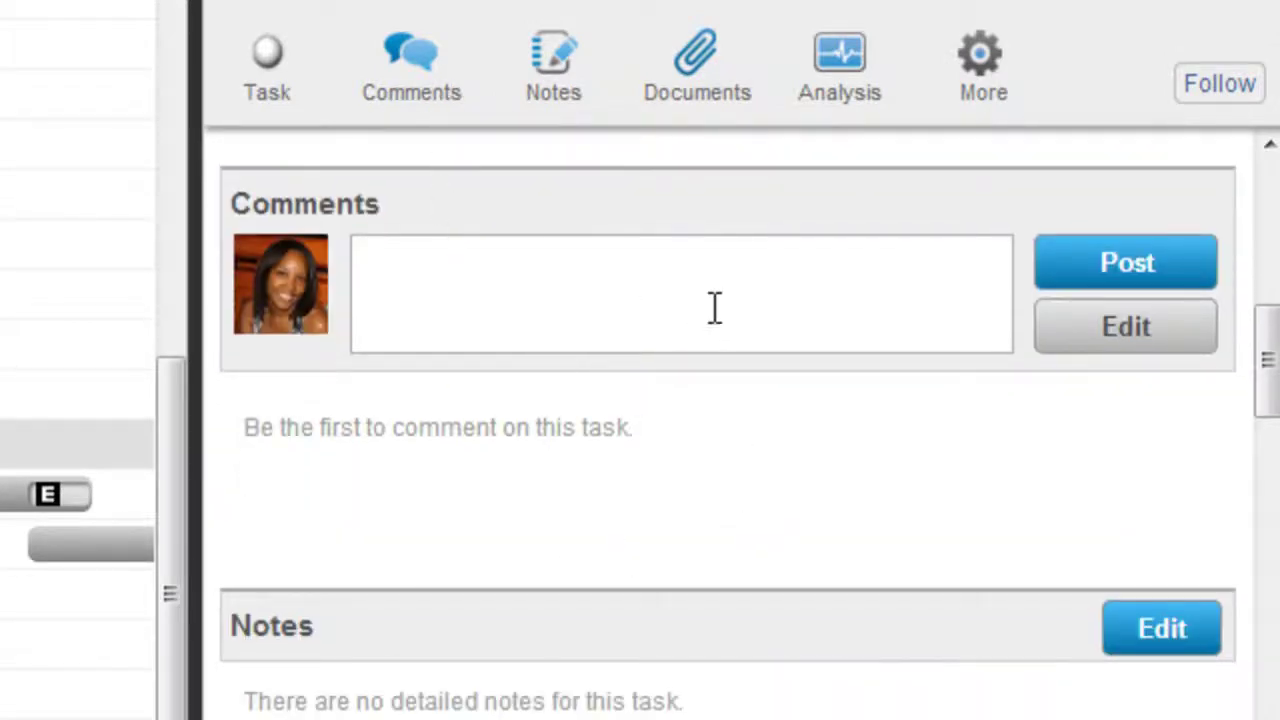
pyautogui.click(553, 112)
# - Post the comment "When I start tomorrow, start by doing . . . ." on the Research report #14 task, and delete it again
pyautogui.click(375, 110)
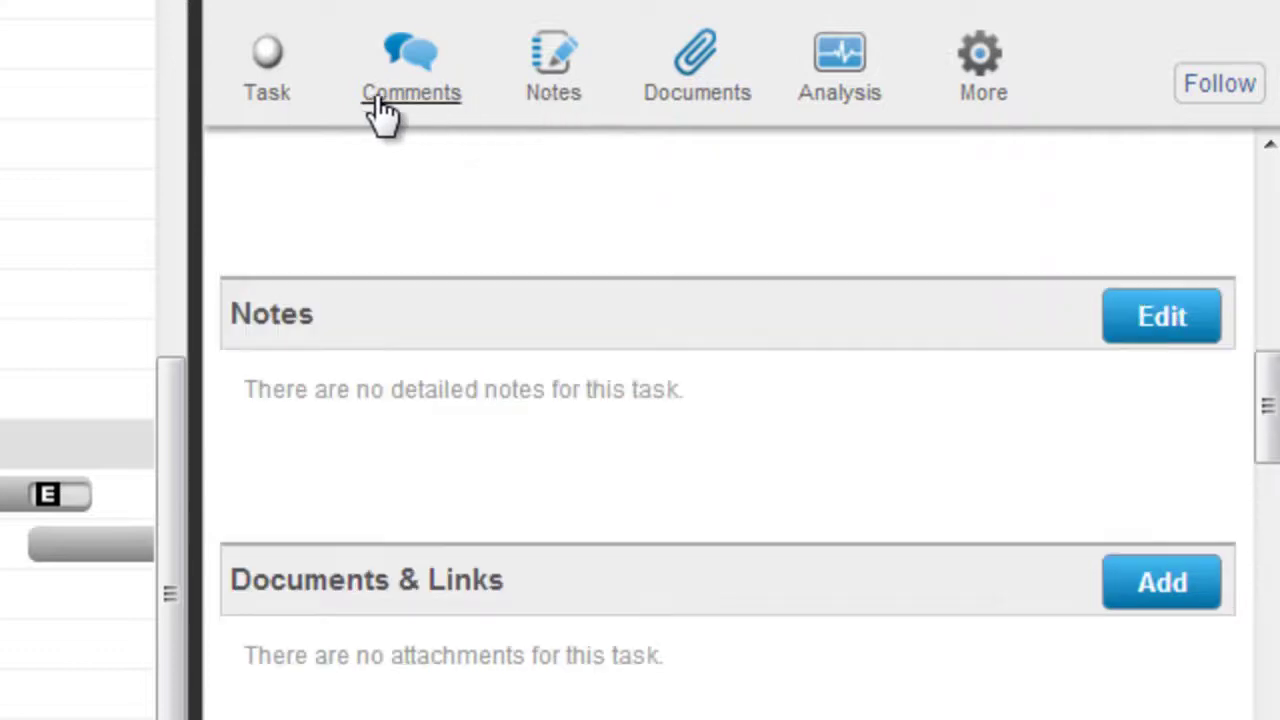
pyautogui.click(519, 269)
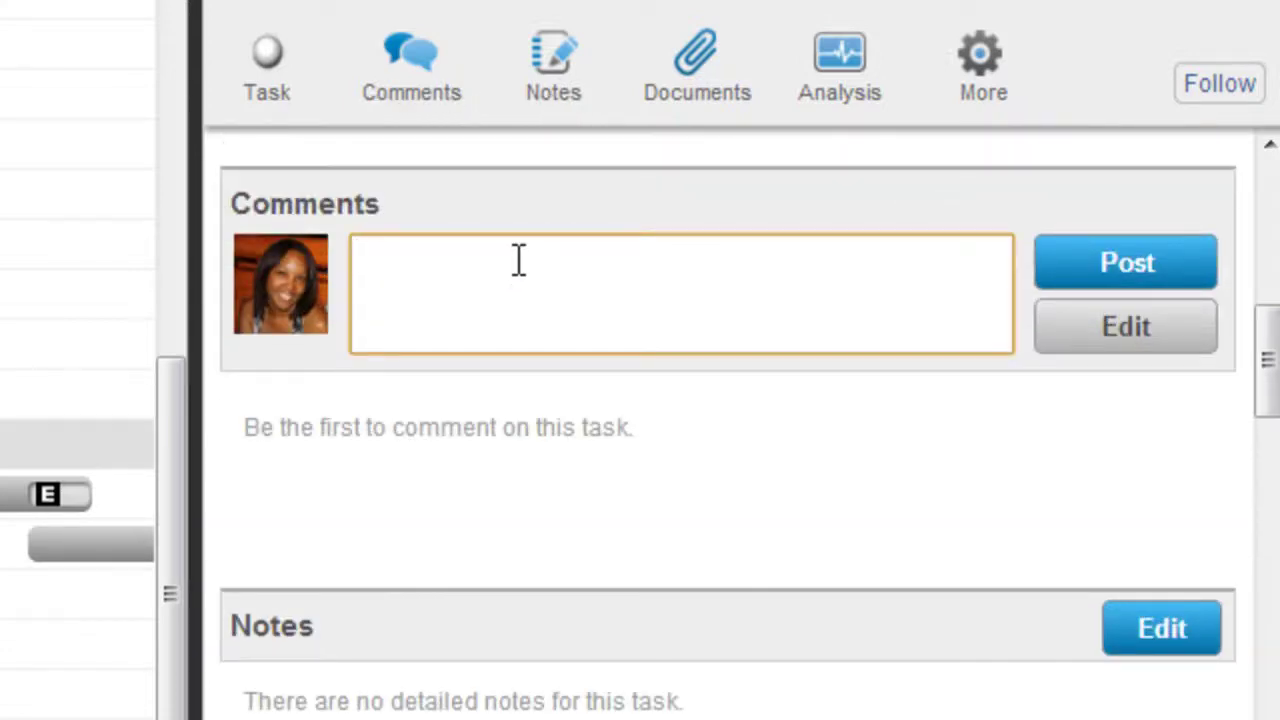
pyautogui.write('When I start ')
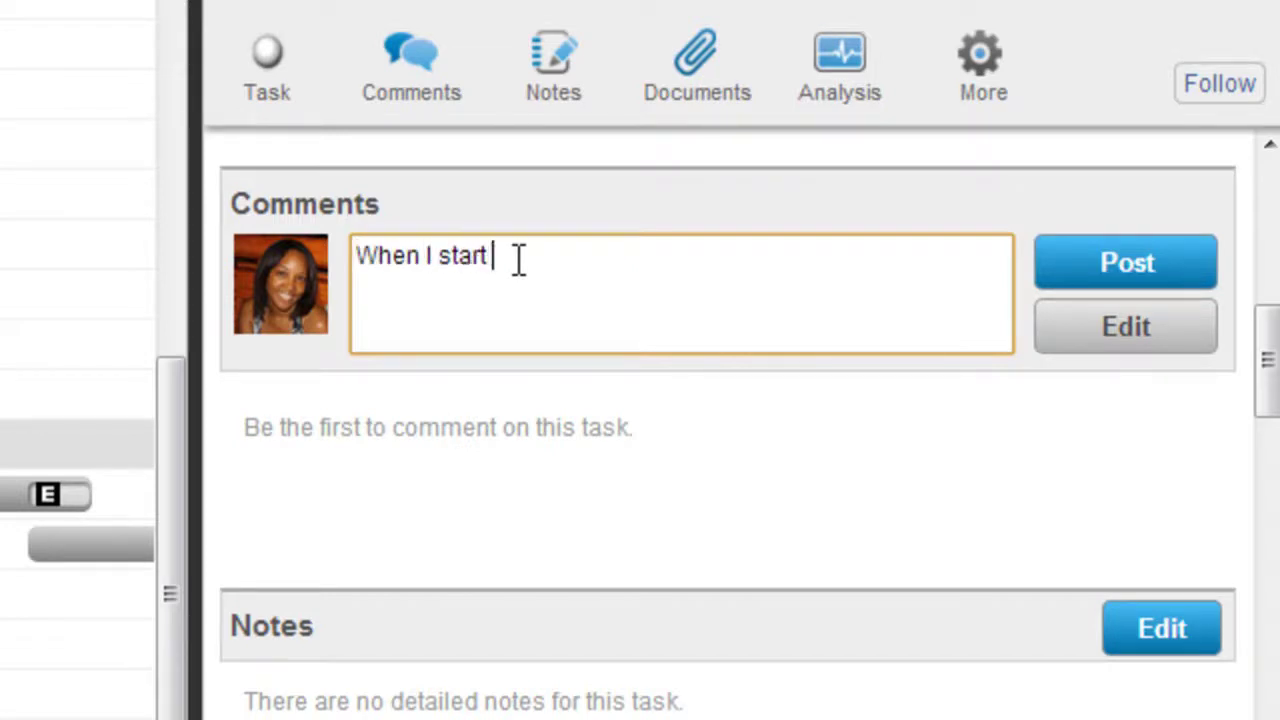
pyautogui.write('to inorrow, start by doing . . . .')
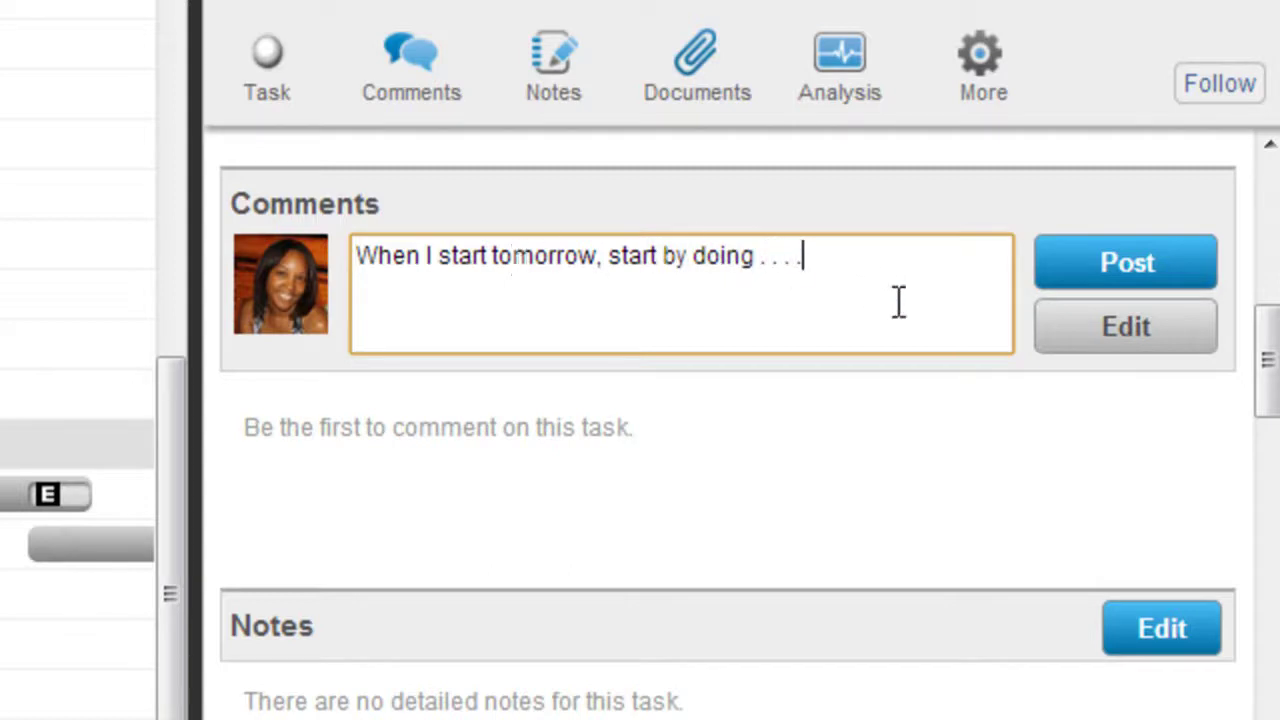
pyautogui.click(1061, 272)
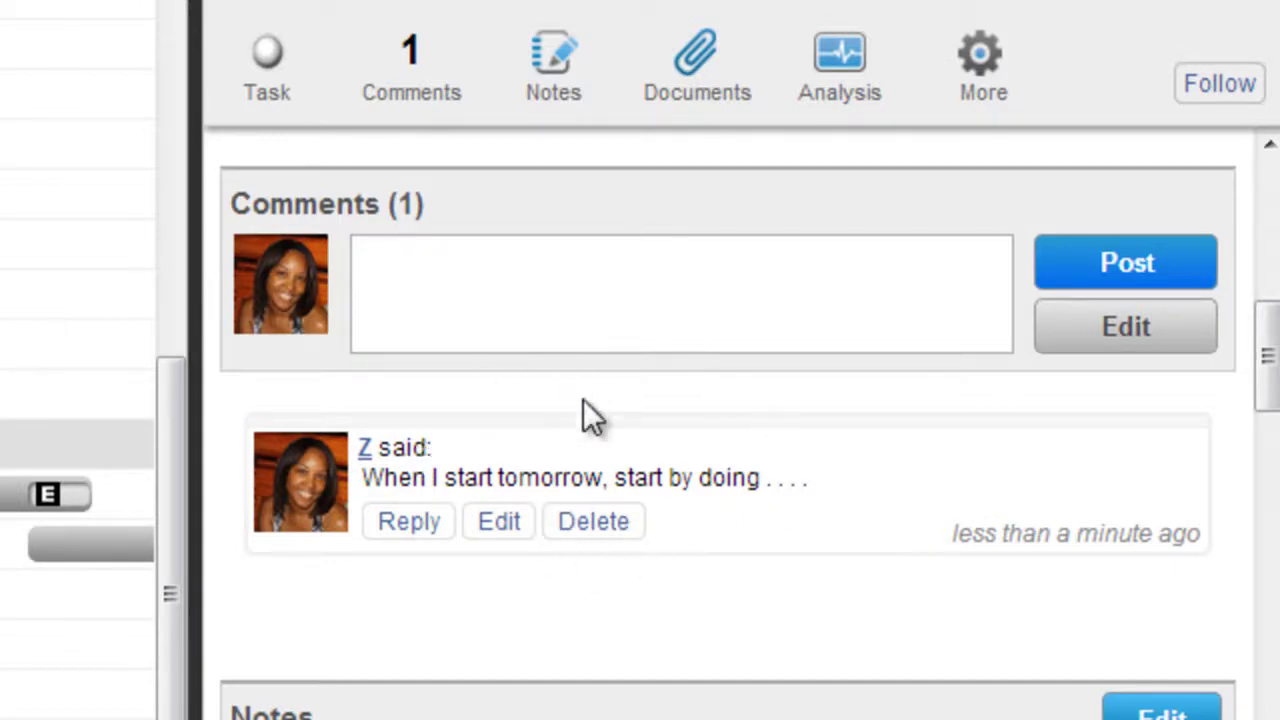
pyautogui.click(597, 521)
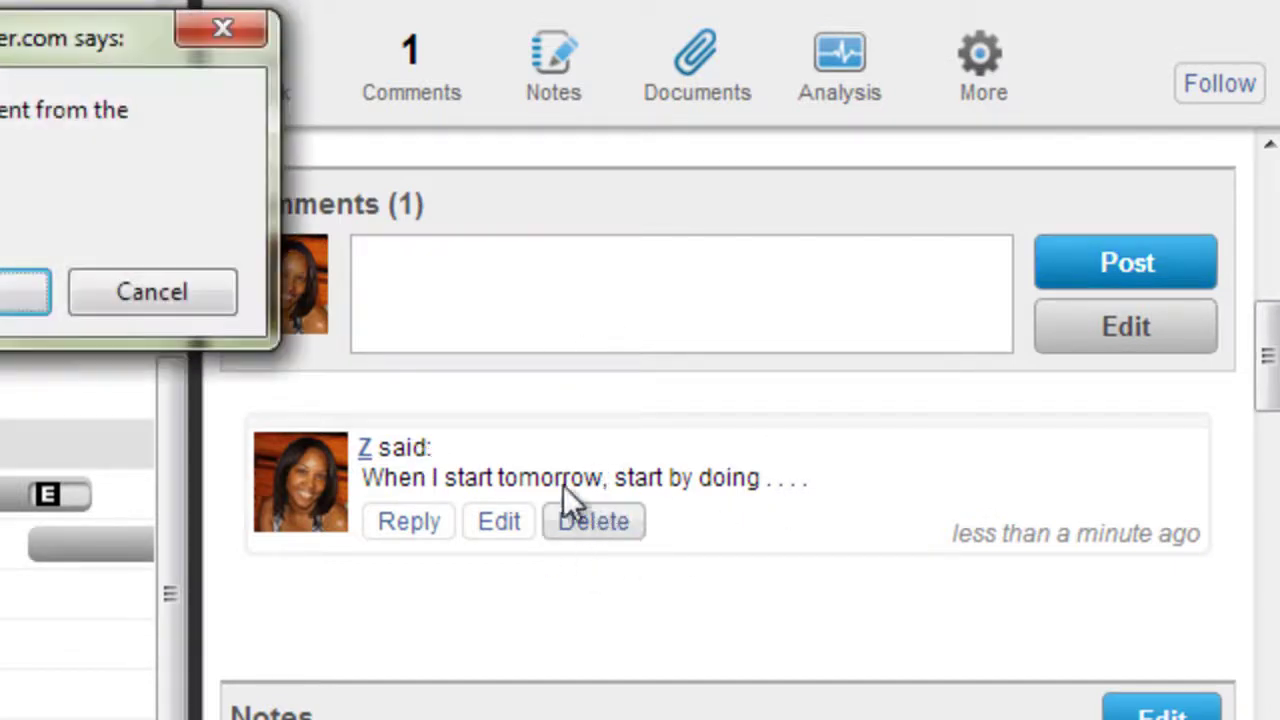
pyautogui.click(21, 283)
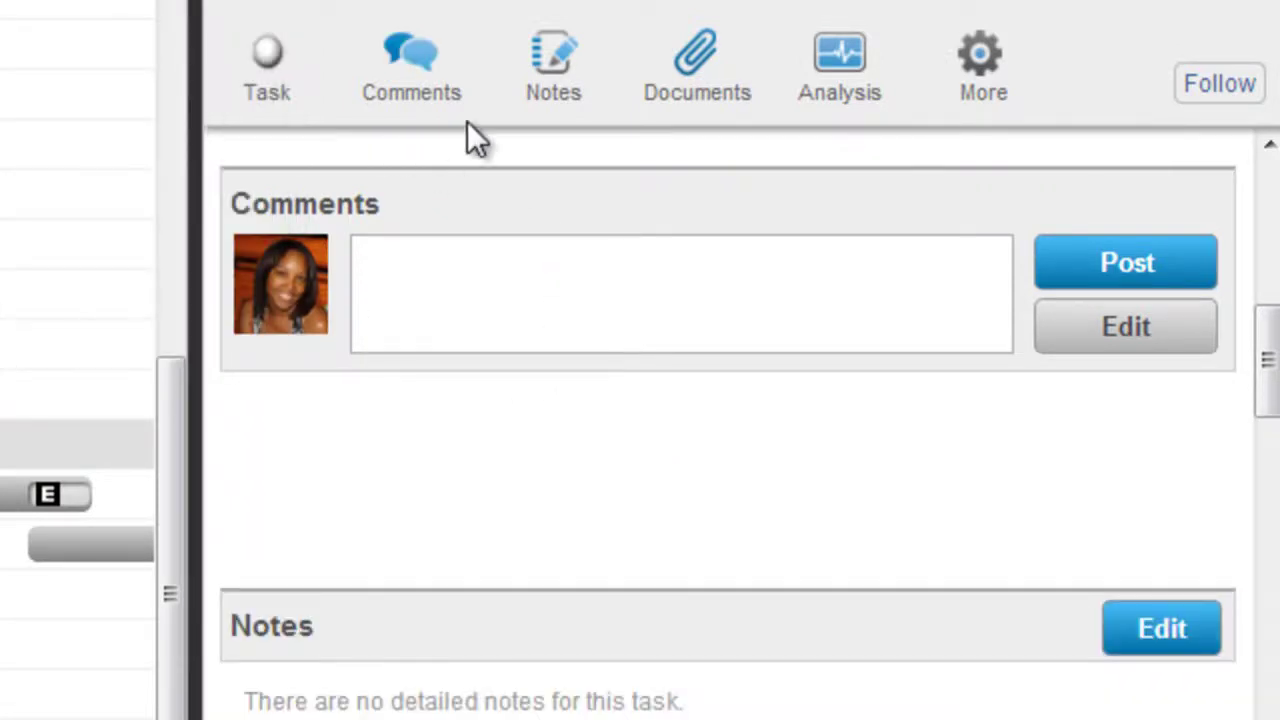
# - View the task's notes and attachments sections, and return to the start of its details
pyautogui.click(562, 100)
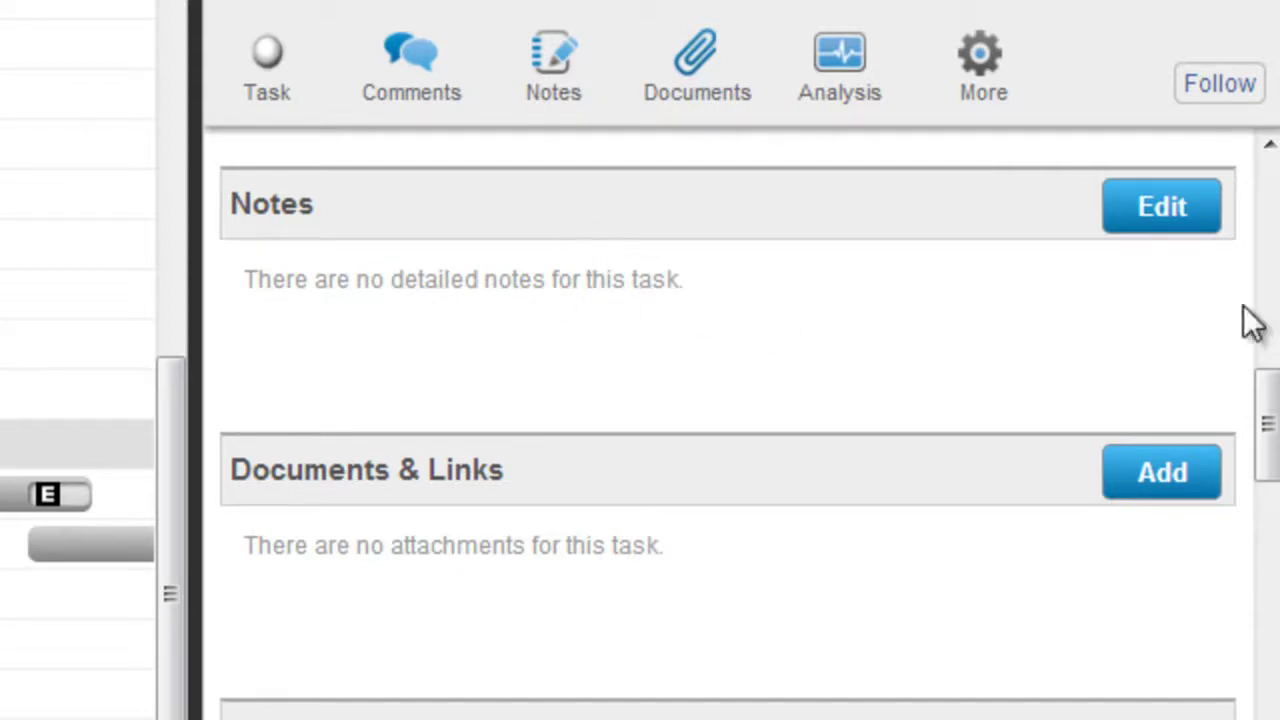
pyautogui.moveTo(1268, 420); pyautogui.dragTo(1268, 180)
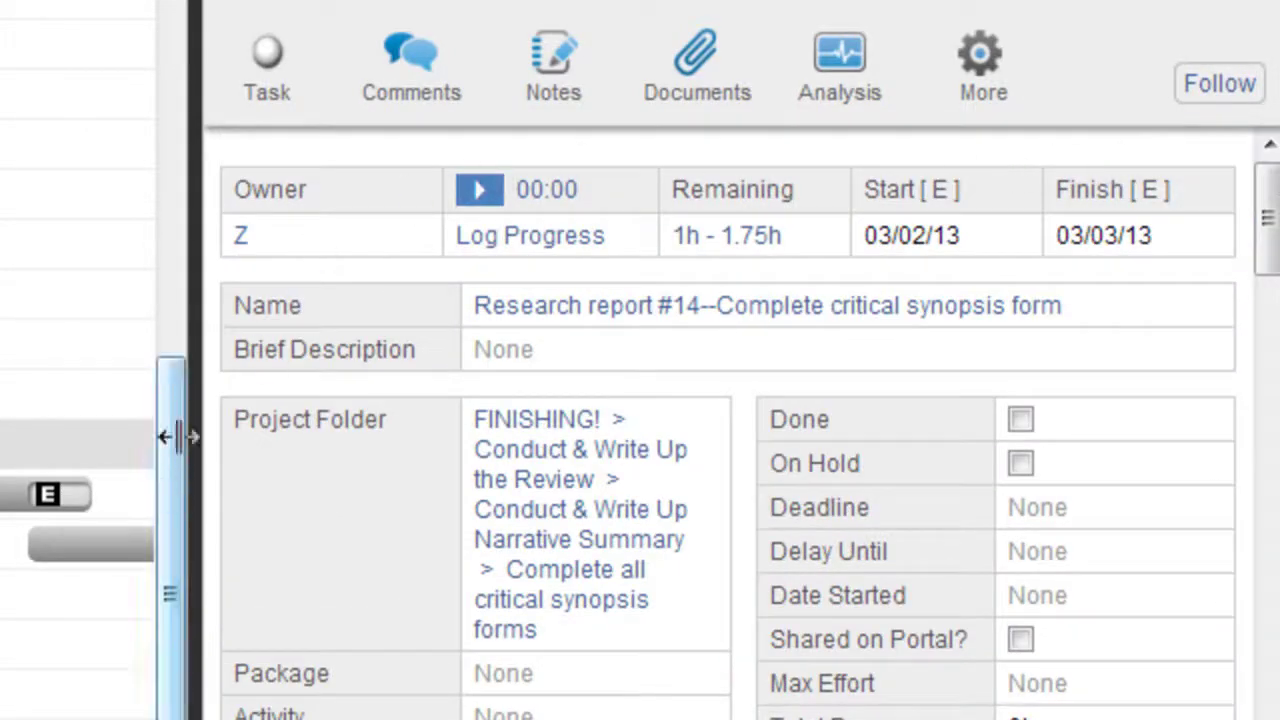
# - View the documents sections of Research report #14 and of the "In Citavi, place quotes & notes on outline elements" task
pyautogui.click(672, 100)
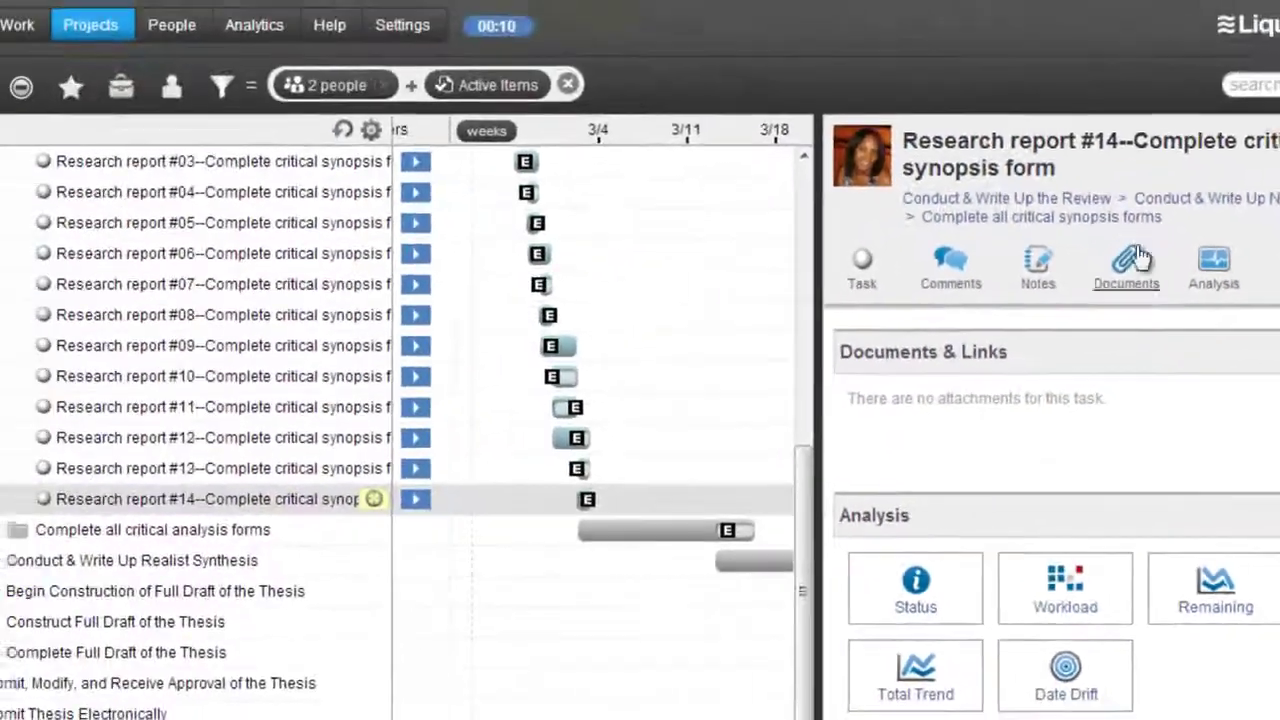
pyautogui.moveTo(803, 516); pyautogui.dragTo(820, 258)
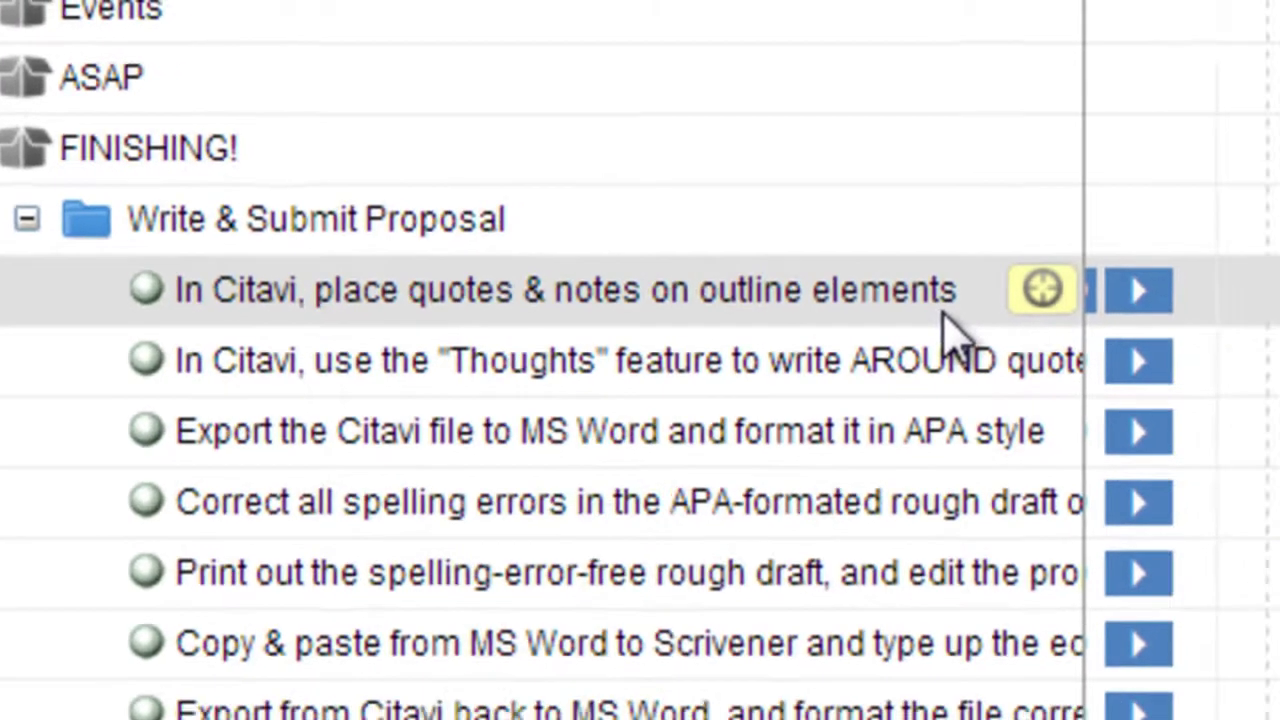
pyautogui.click(1050, 325)
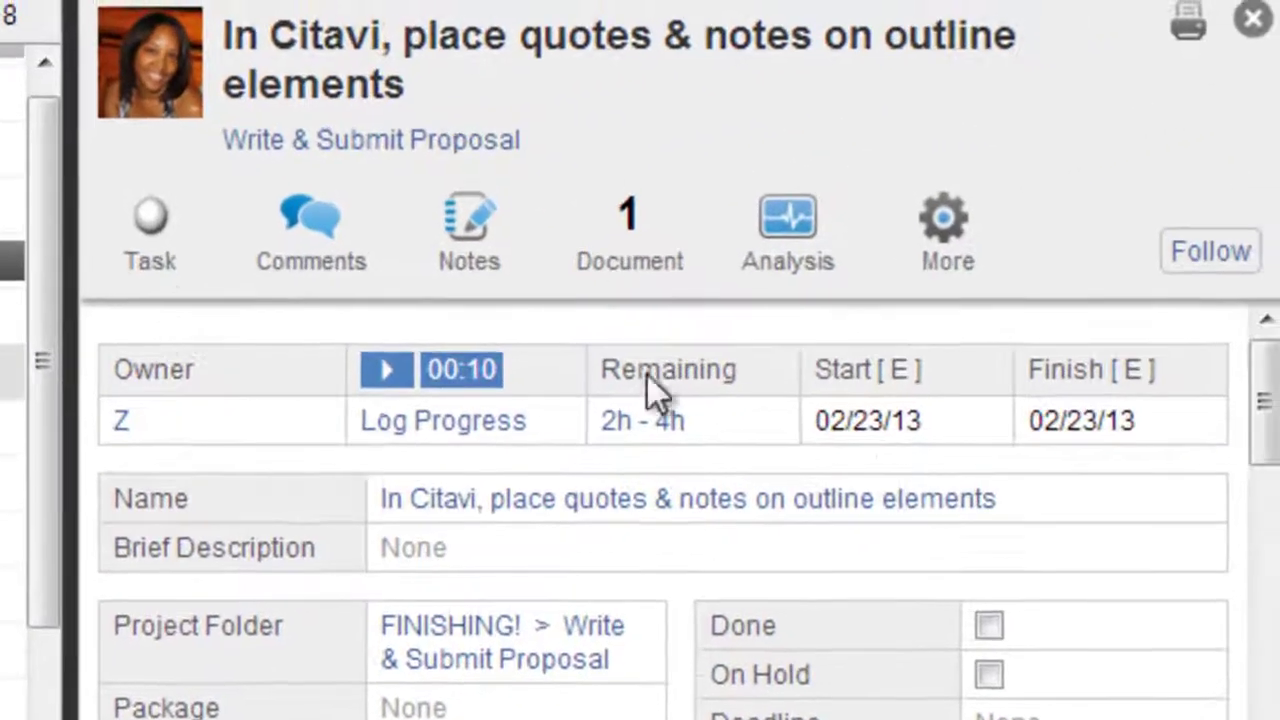
pyautogui.click(658, 272)
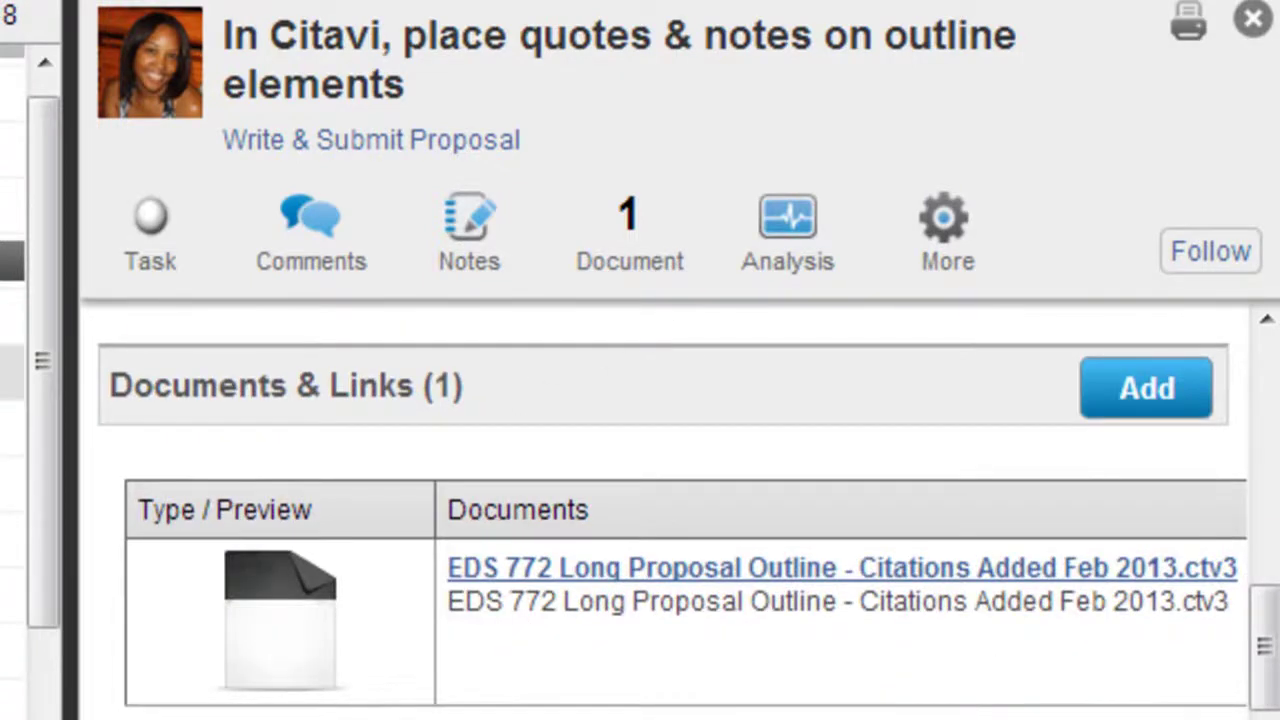
pyautogui.hscroll(5, 664, 522)
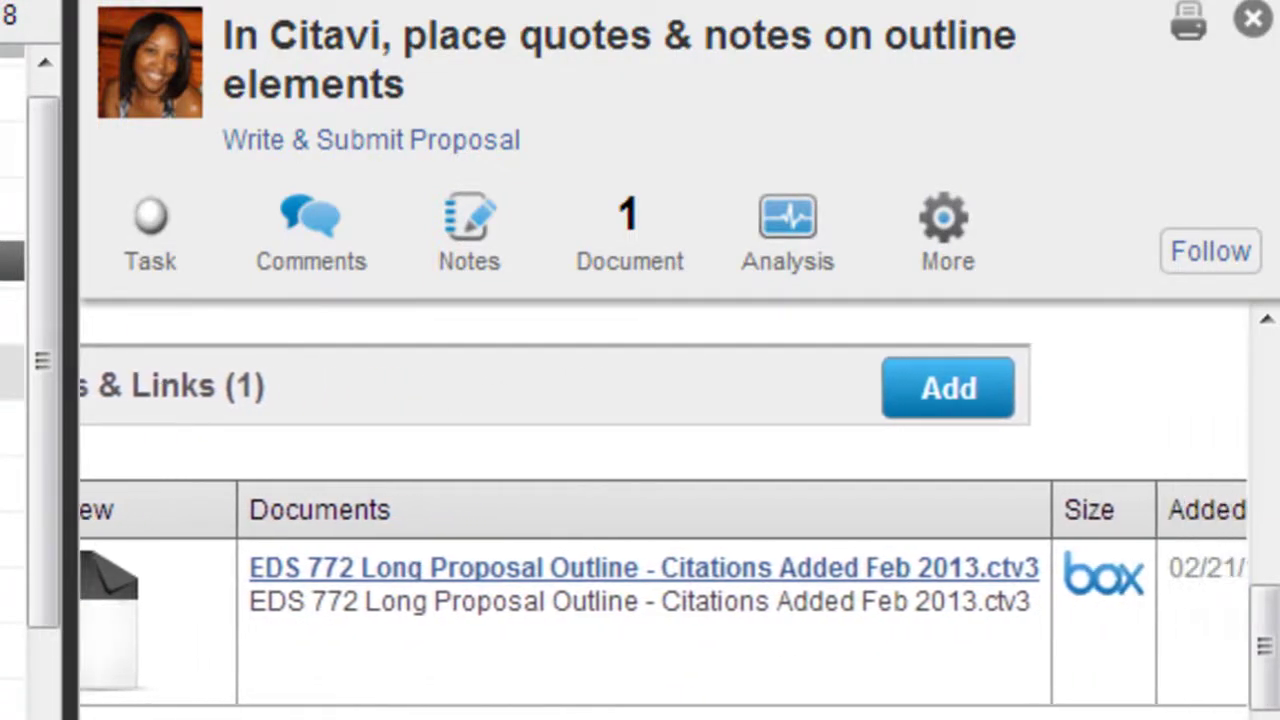
# - Open the attached "EDS 772 Long Proposal Outline - Citations Added Feb 2013.ctv3" from Box for editing in Citavi, and show its Knowledge Organizer
pyautogui.moveTo(500, 655)
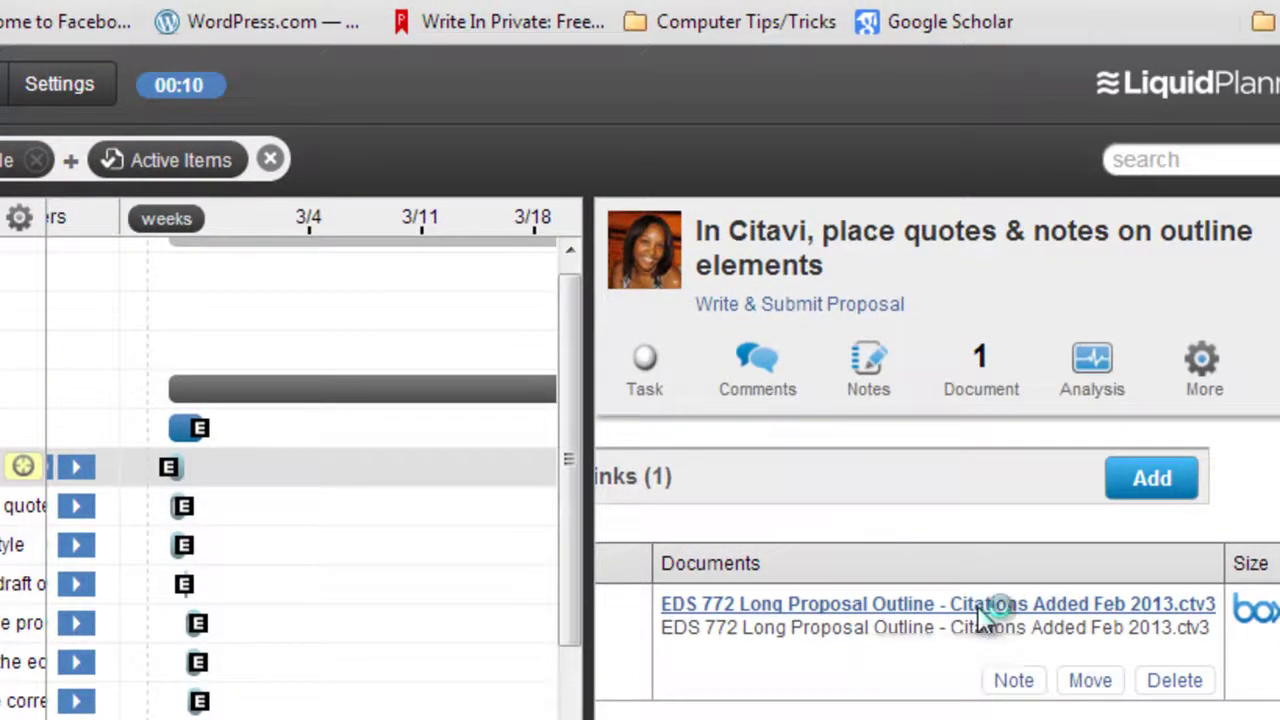
pyautogui.click(990, 607)
pyautogui.click(985, 620)
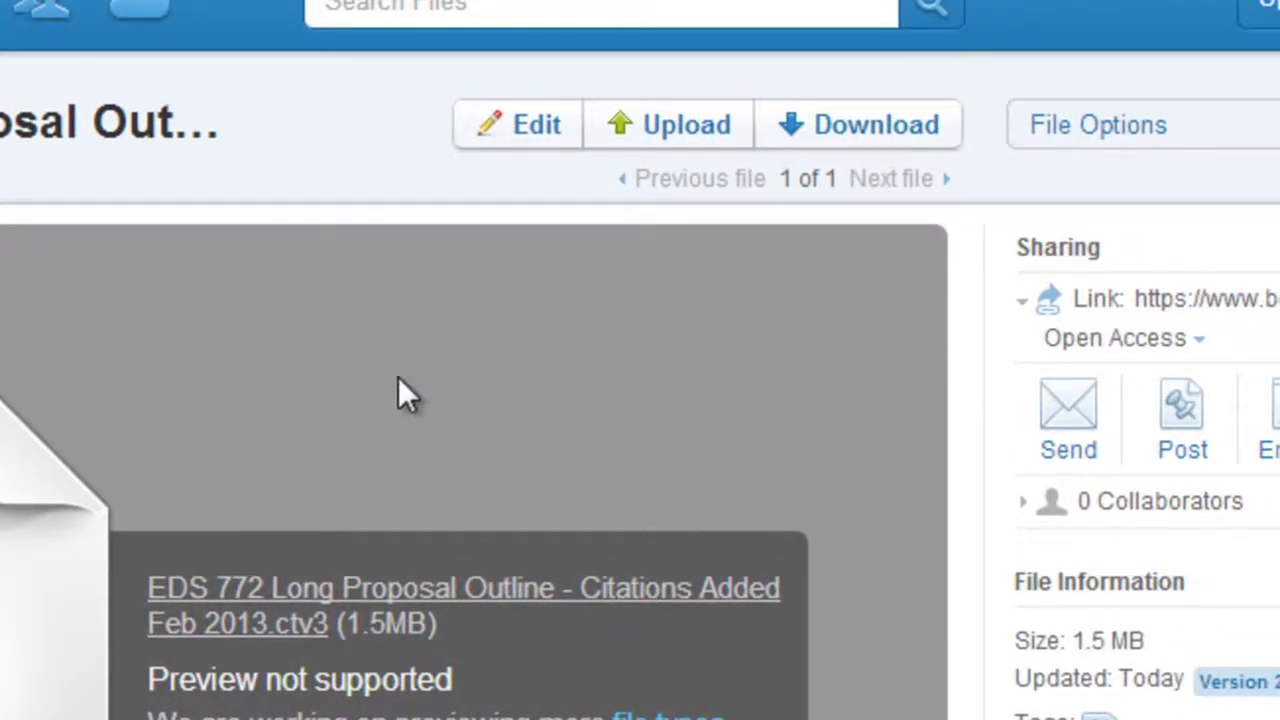
pyautogui.click(527, 140)
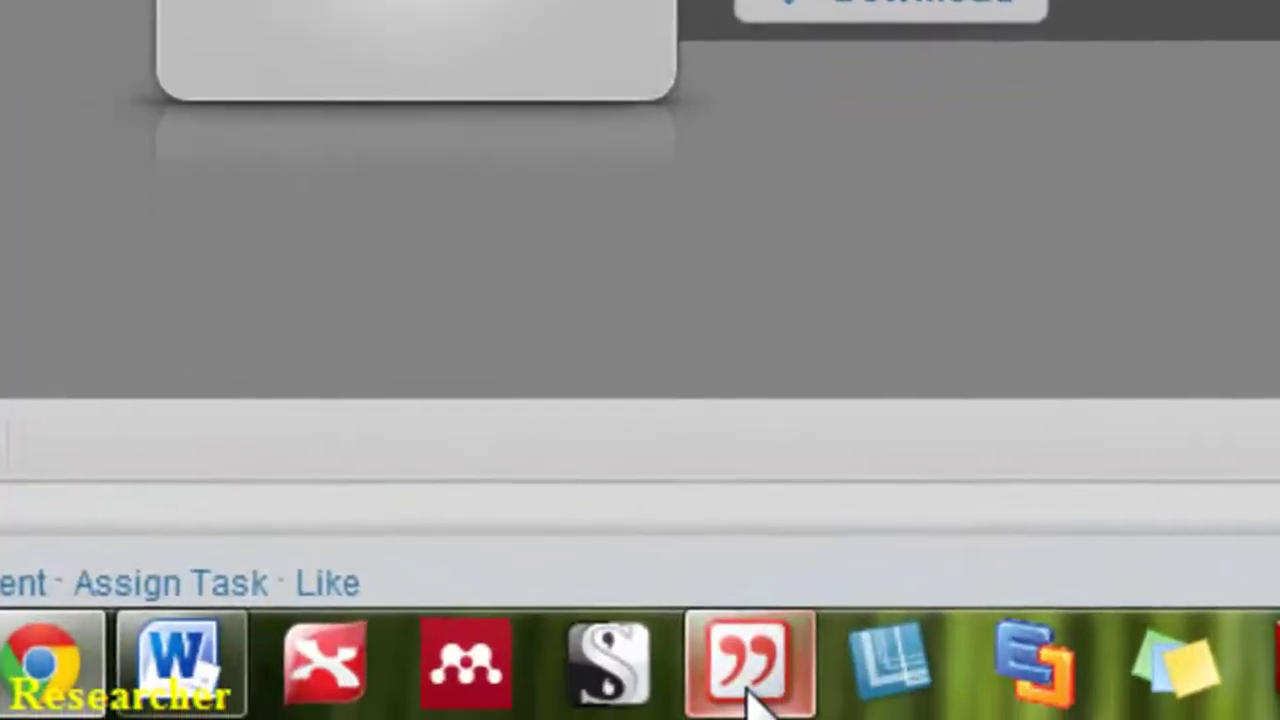
pyautogui.moveTo(752, 695)
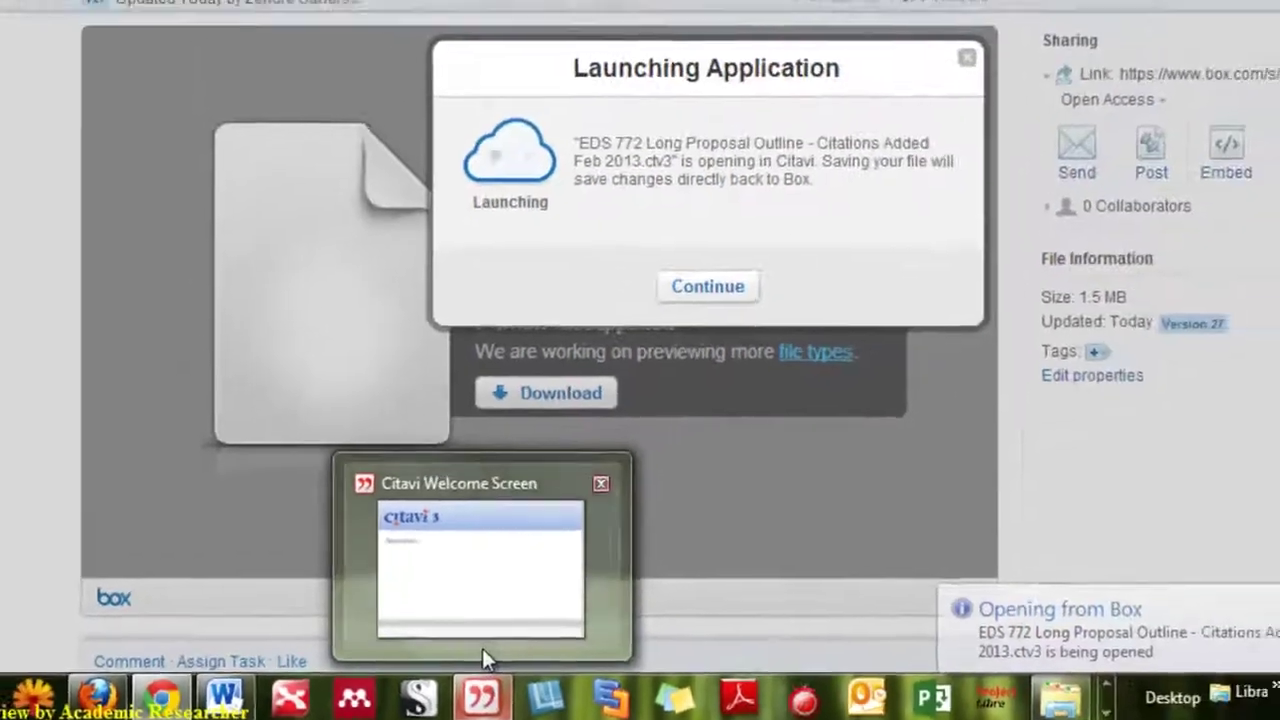
pyautogui.moveTo(767, 461)
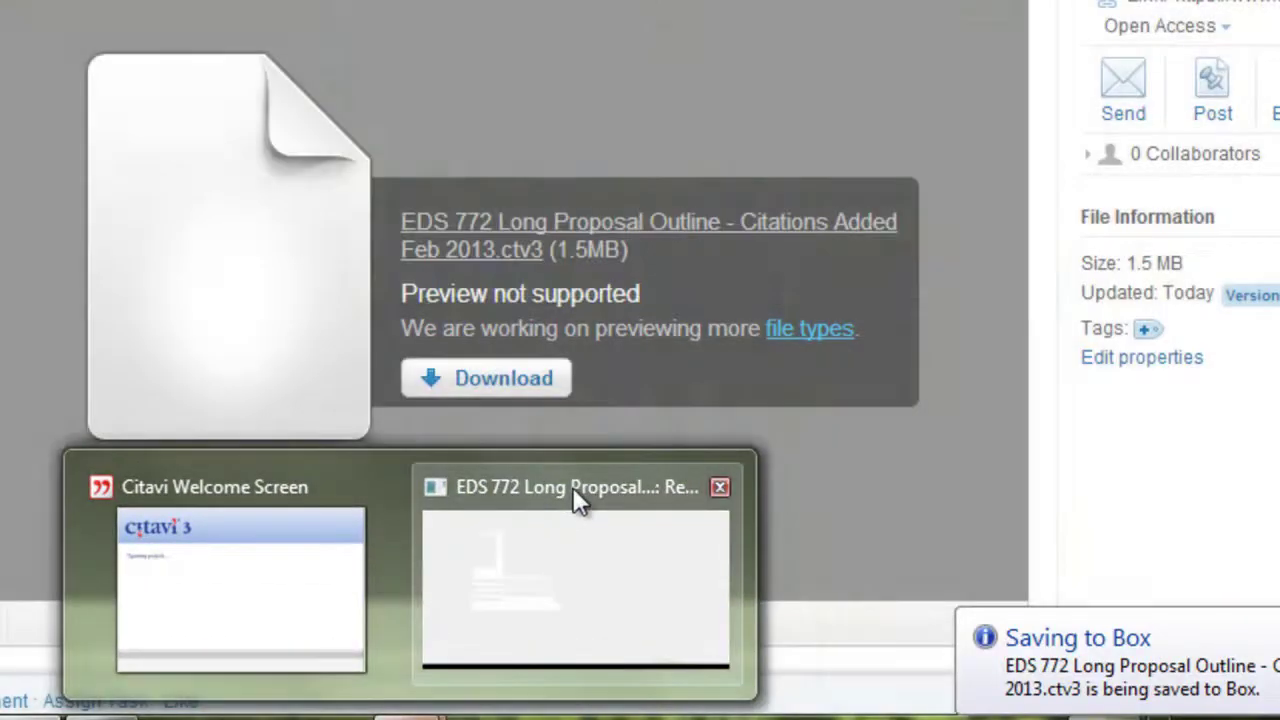
pyautogui.click(580, 503)
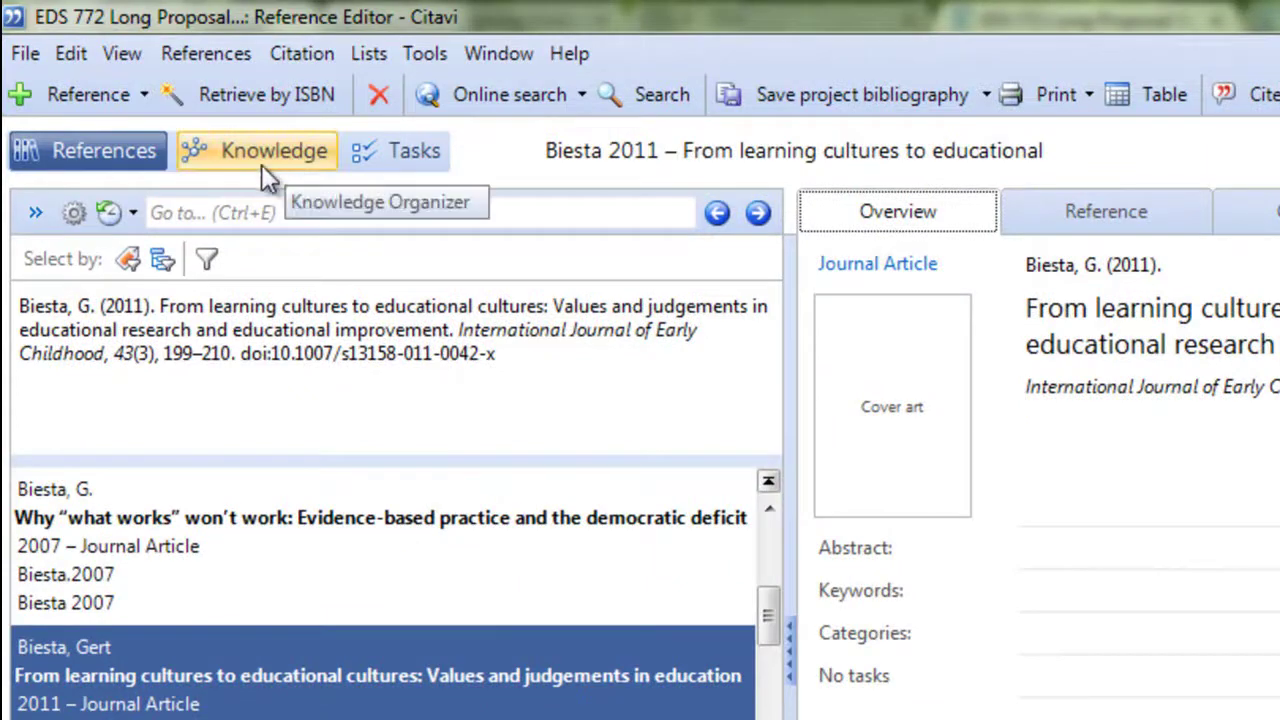
pyautogui.click(252, 164)
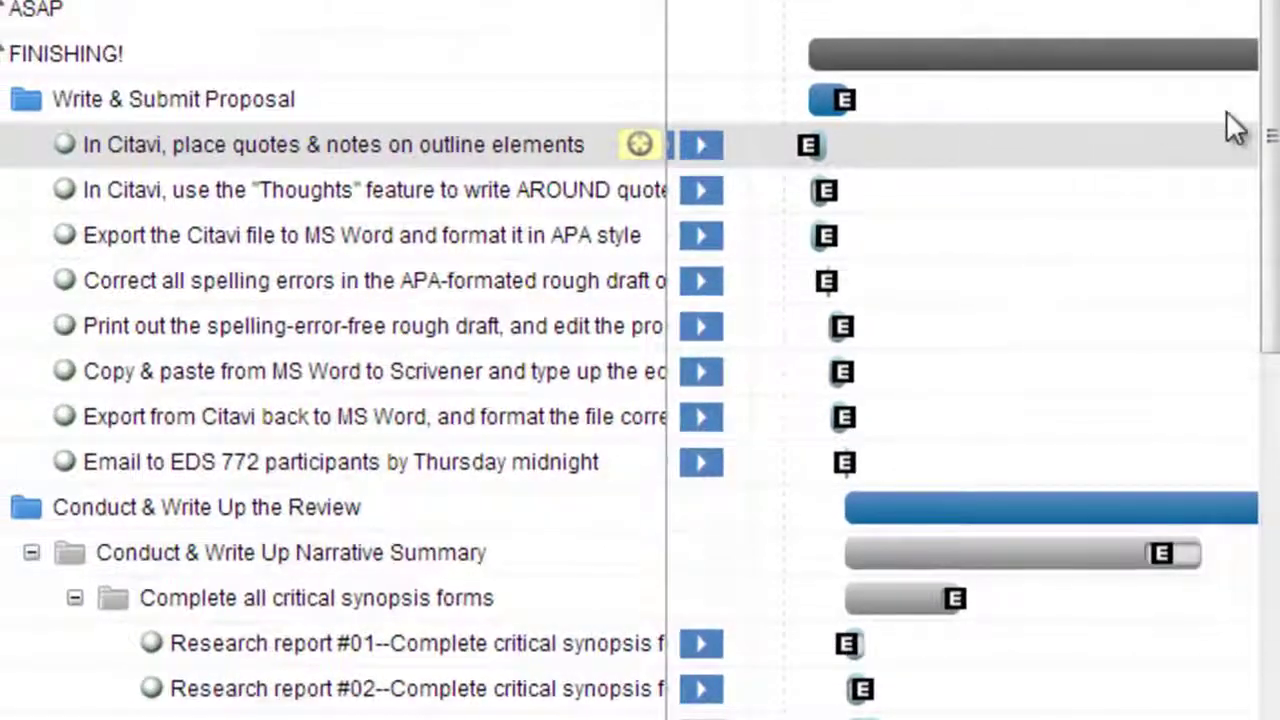
# - In LiquidPlanner, open the details of the Research report #01 task and view its comments and attached document
pyautogui.moveTo(1266, 129); pyautogui.dragTo(1220, 371)
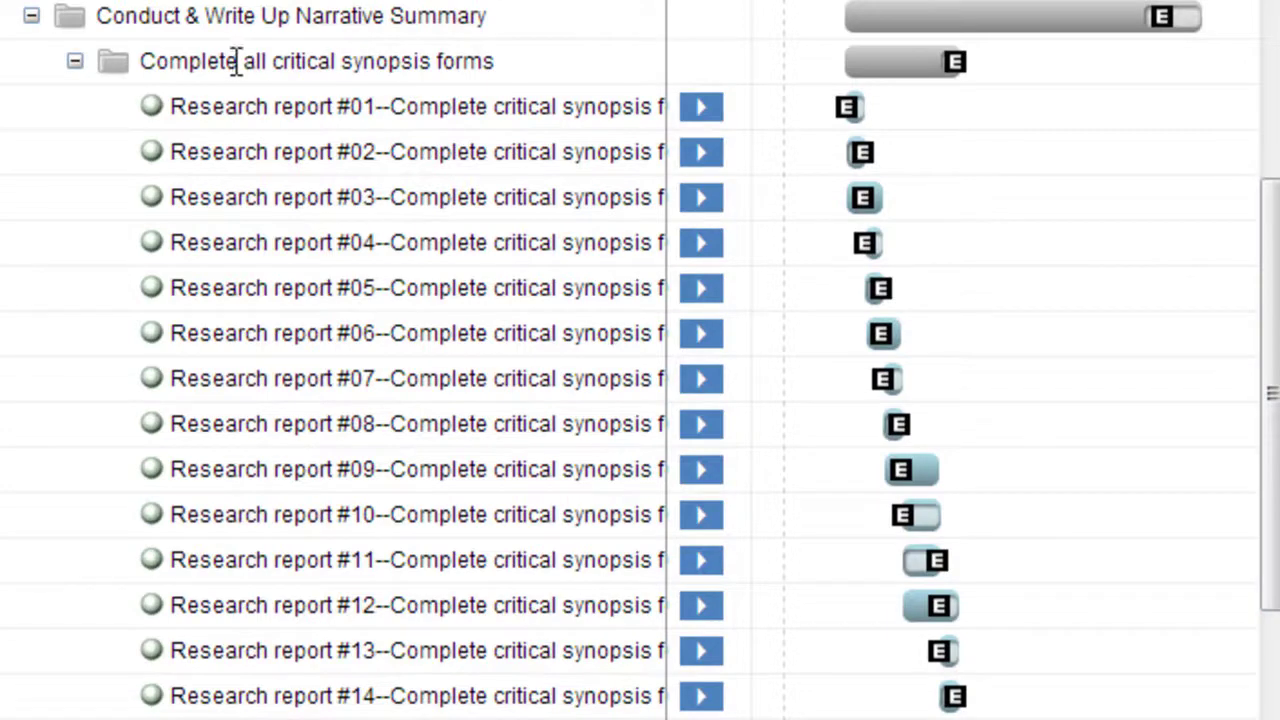
pyautogui.moveTo(436, 118)
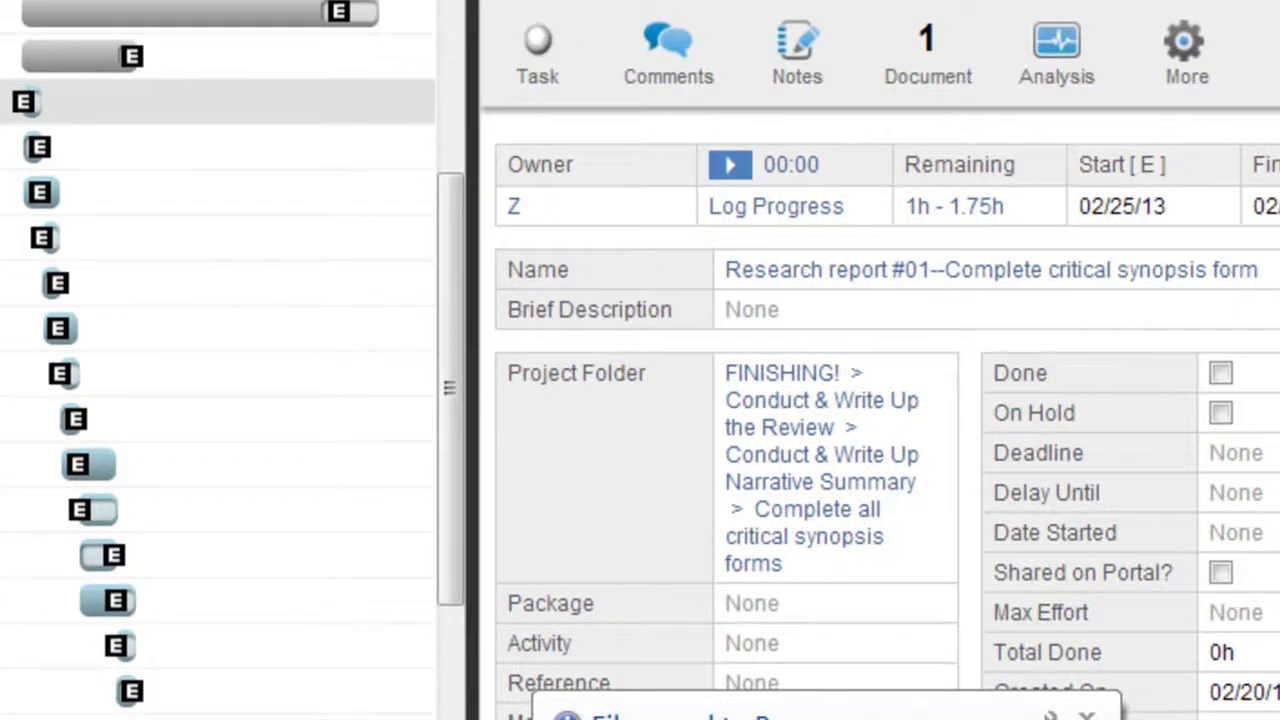
pyautogui.scroll(-7, 887, 409)
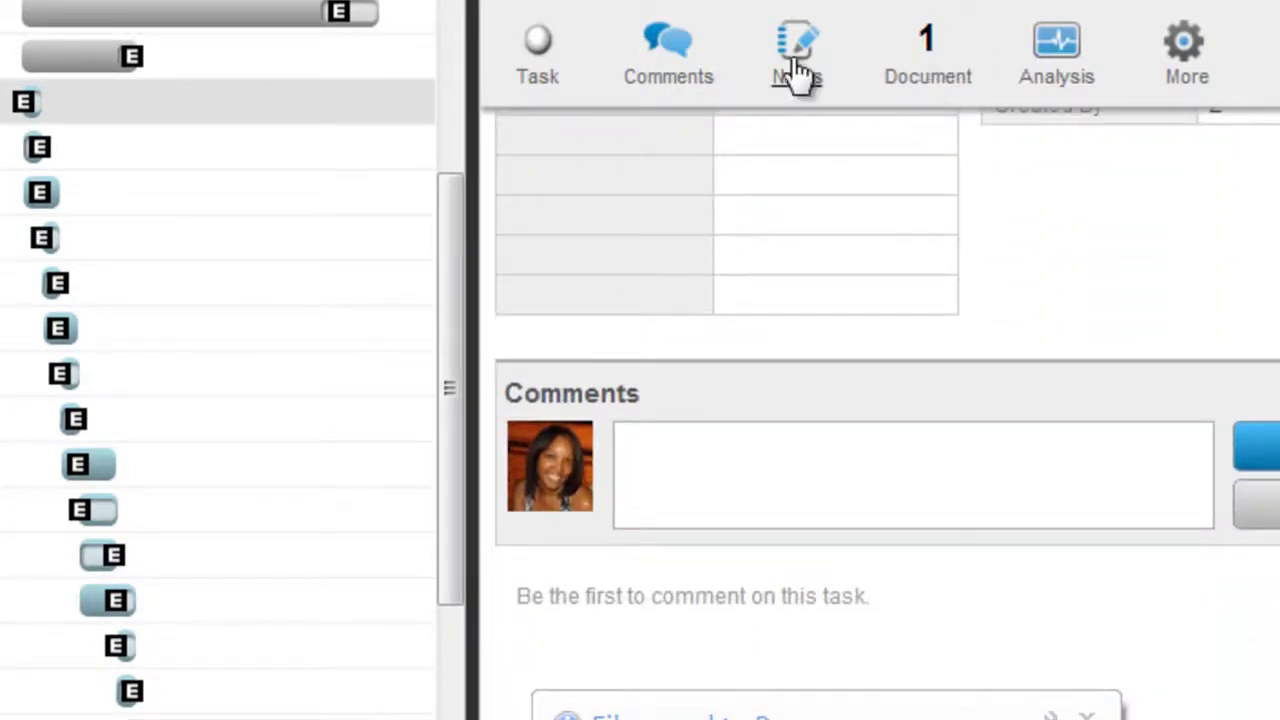
pyautogui.click(908, 86)
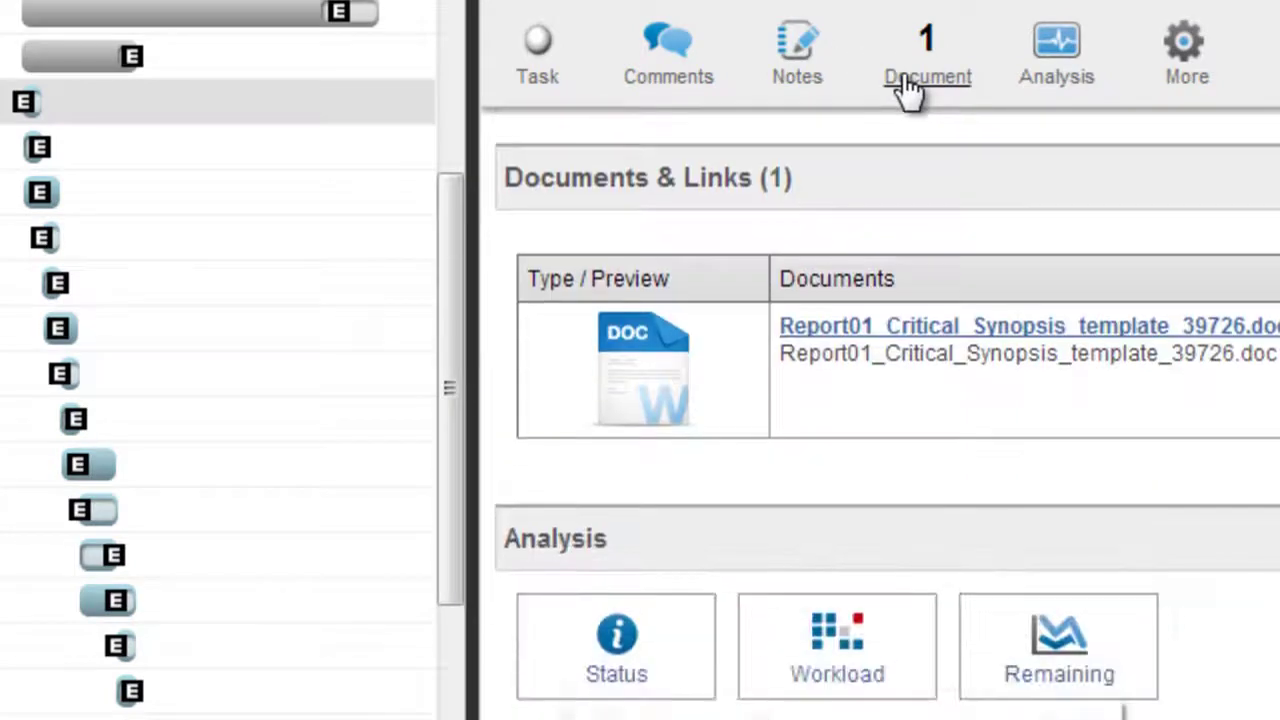
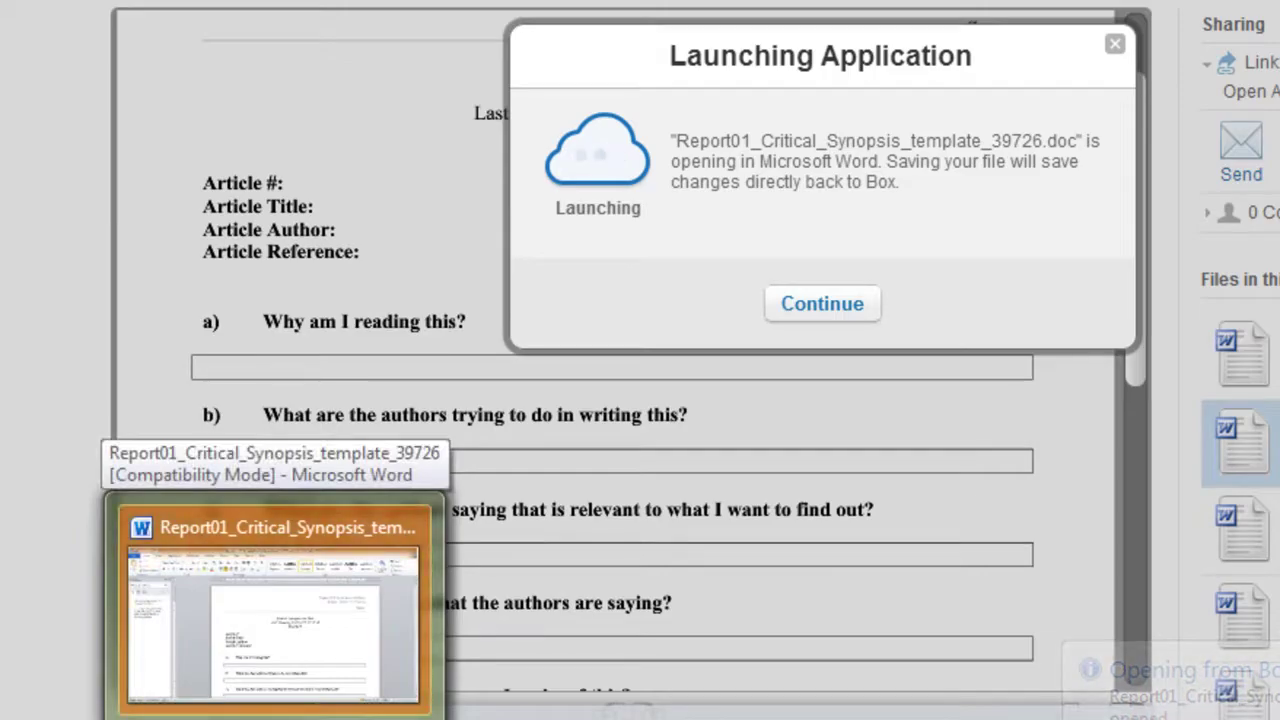
# - Switch to Report01_Critical_Synopsis_template_39726 in Word, delete the "Change!!!" line under the last-updated date, and save the document
pyautogui.click(272, 610)
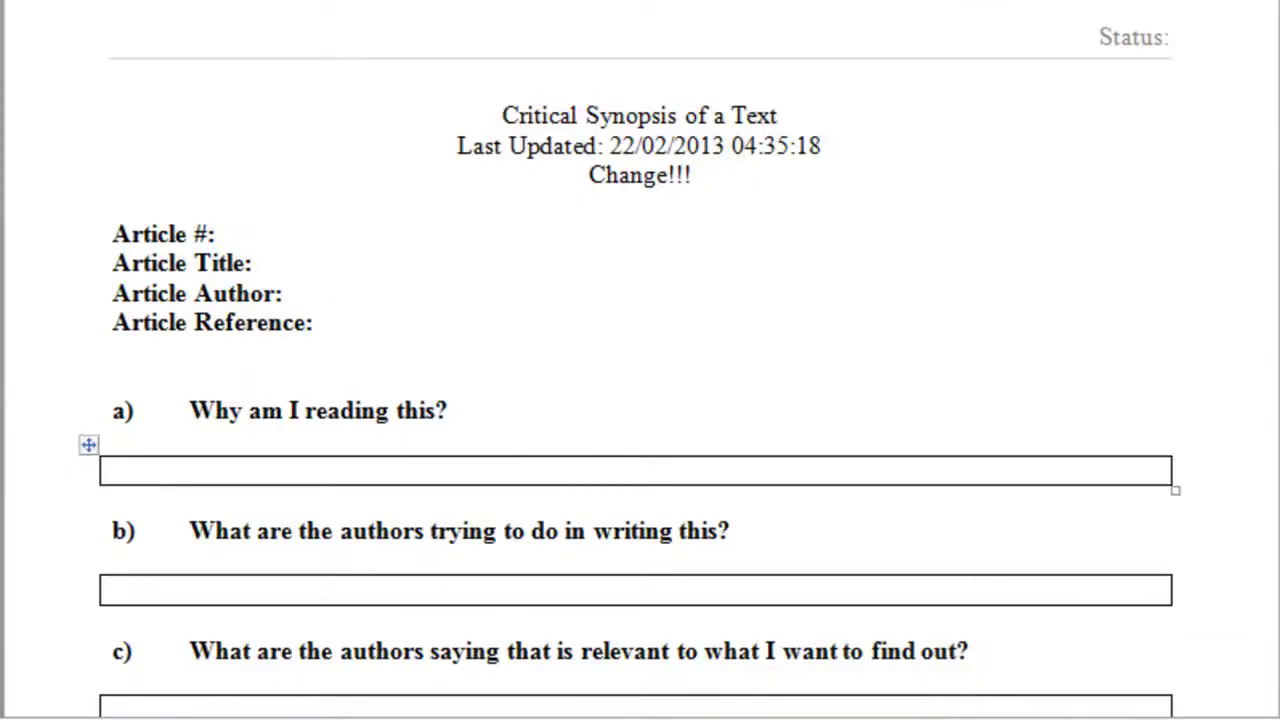
pyautogui.scroll(-3, 640, 400)
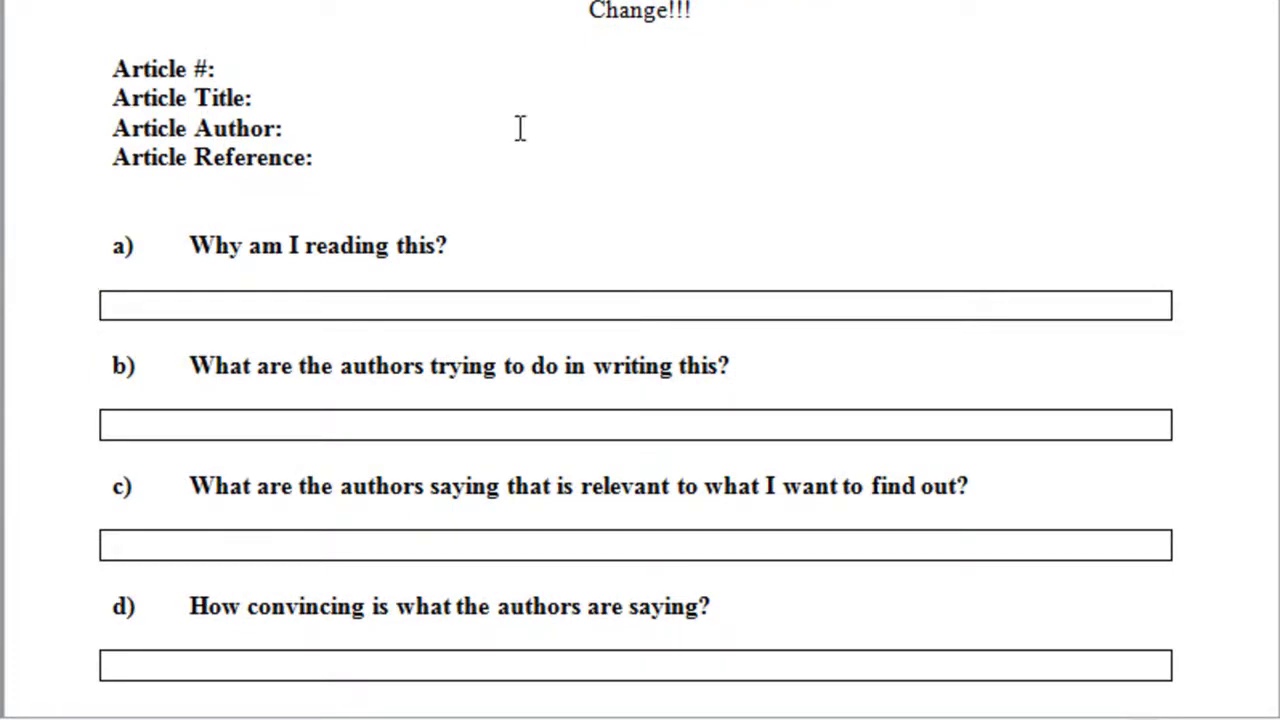
pyautogui.click(705, 16)
pyautogui.press('BackSpace')
pyautogui.press('BackSpace')
pyautogui.press('BackSpace')
pyautogui.press('BackSpace')
pyautogui.press('BackSpace')
pyautogui.press('BackSpace')
pyautogui.press('BackSpace')
pyautogui.press('BackSpace')
pyautogui.press('BackSpace')
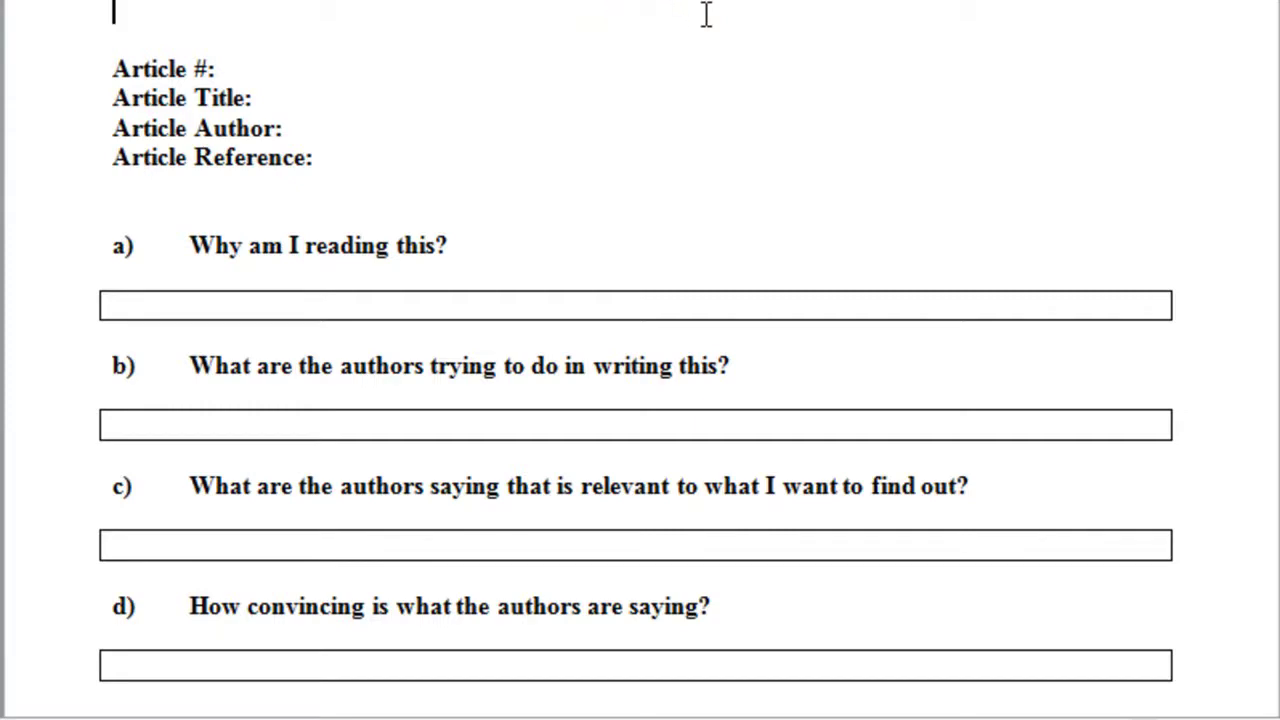
pyautogui.press('BackSpace')
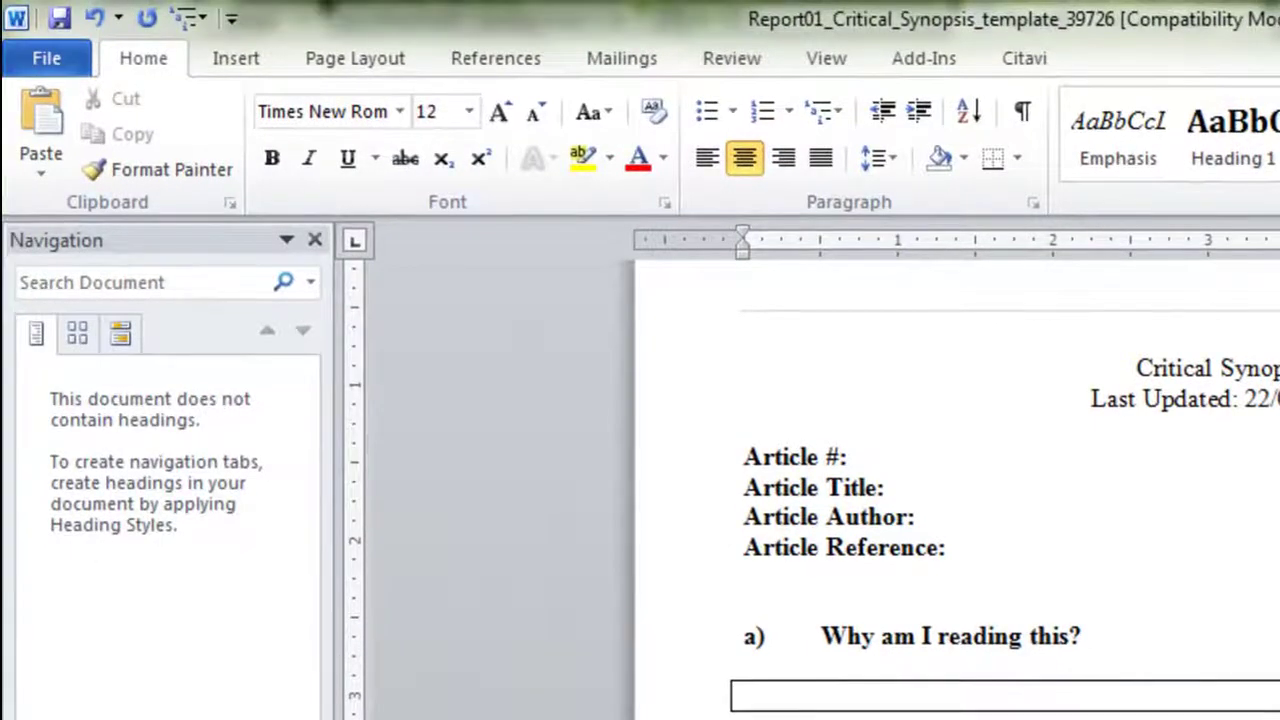
pyautogui.click(58, 18)
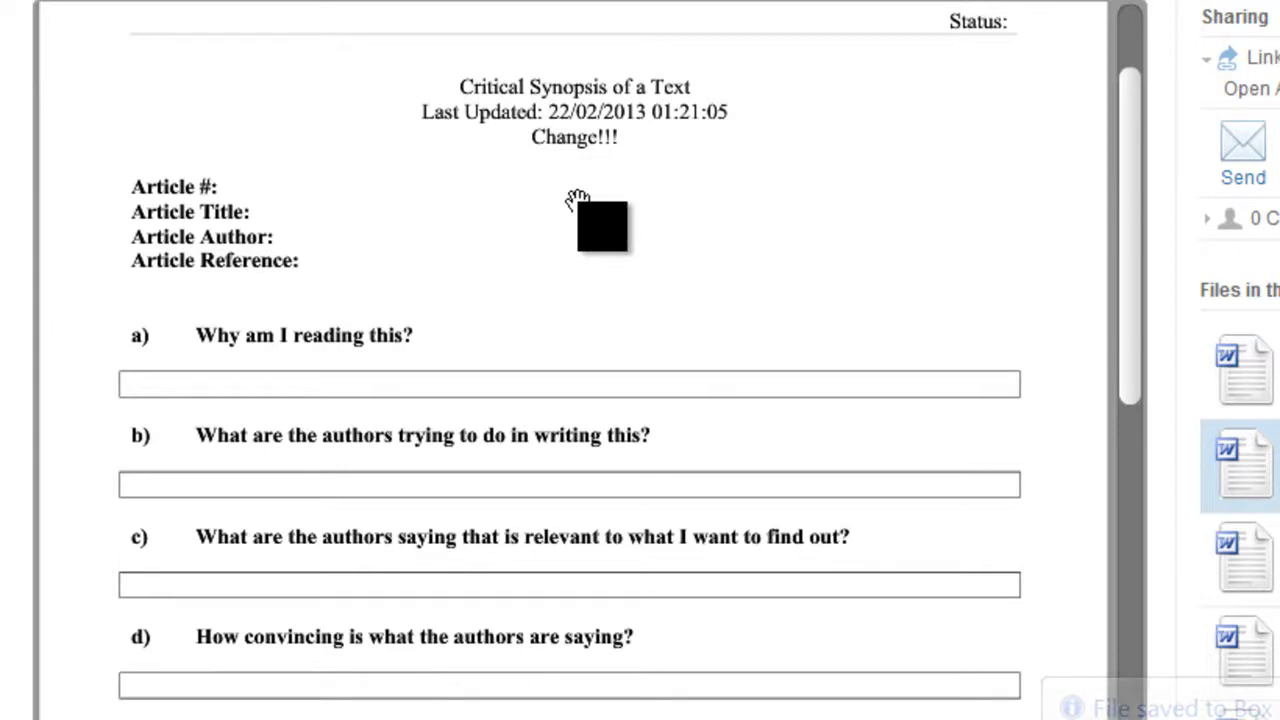
# - Check the edited critical synopsis form in the Box preview, and return to LiquidPlanner's home page
pyautogui.scroll(-1, 617, 282)
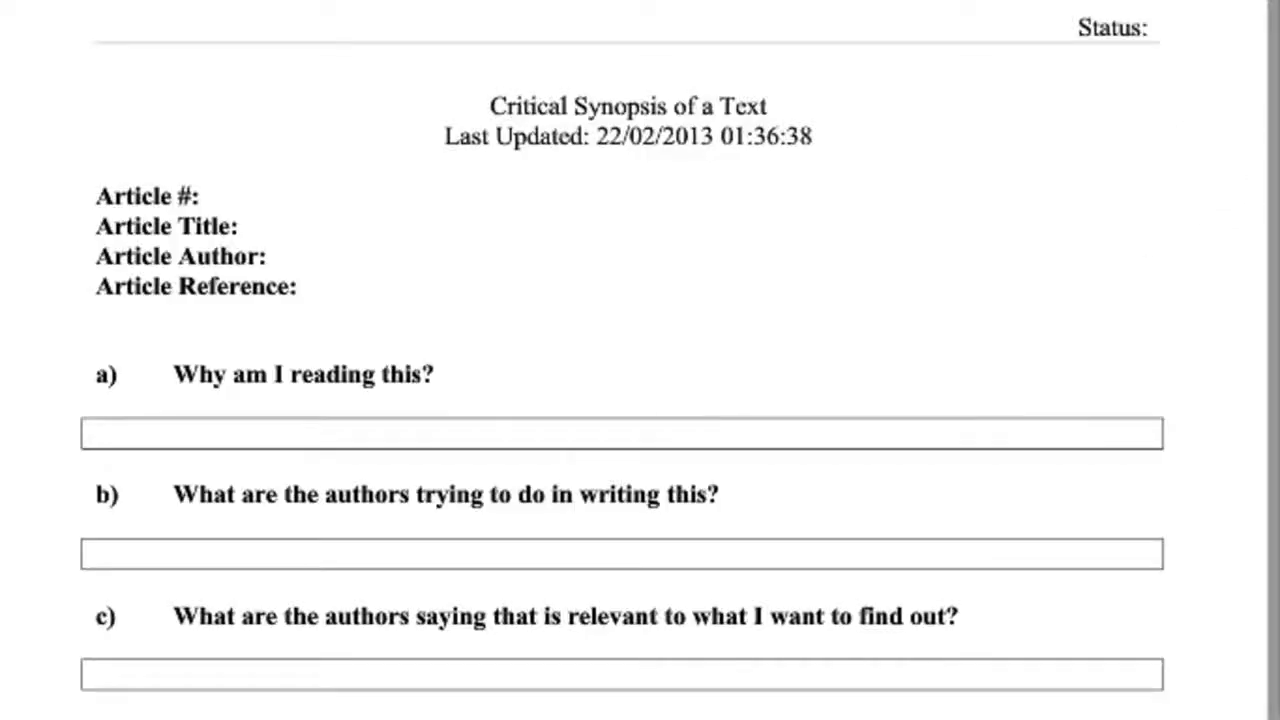
pyautogui.scroll(-3, 623, 400)
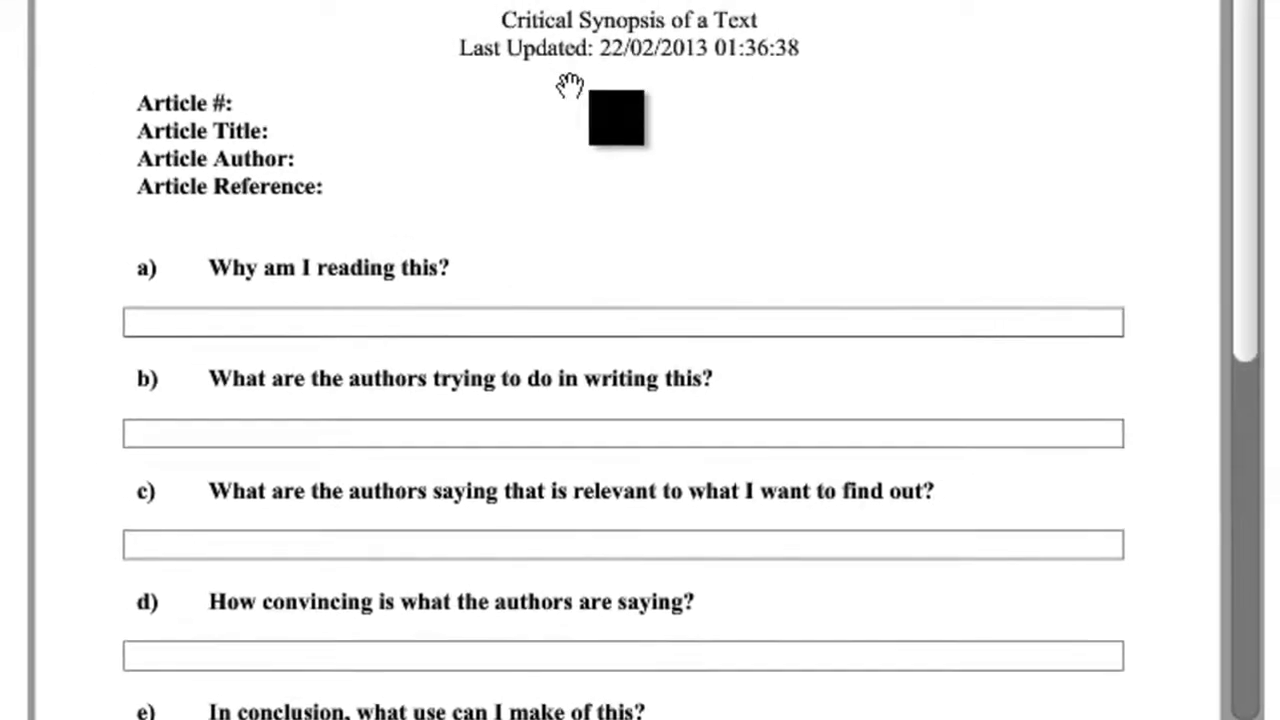
pyautogui.moveTo(640, 93); pyautogui.dragTo(624, 89)
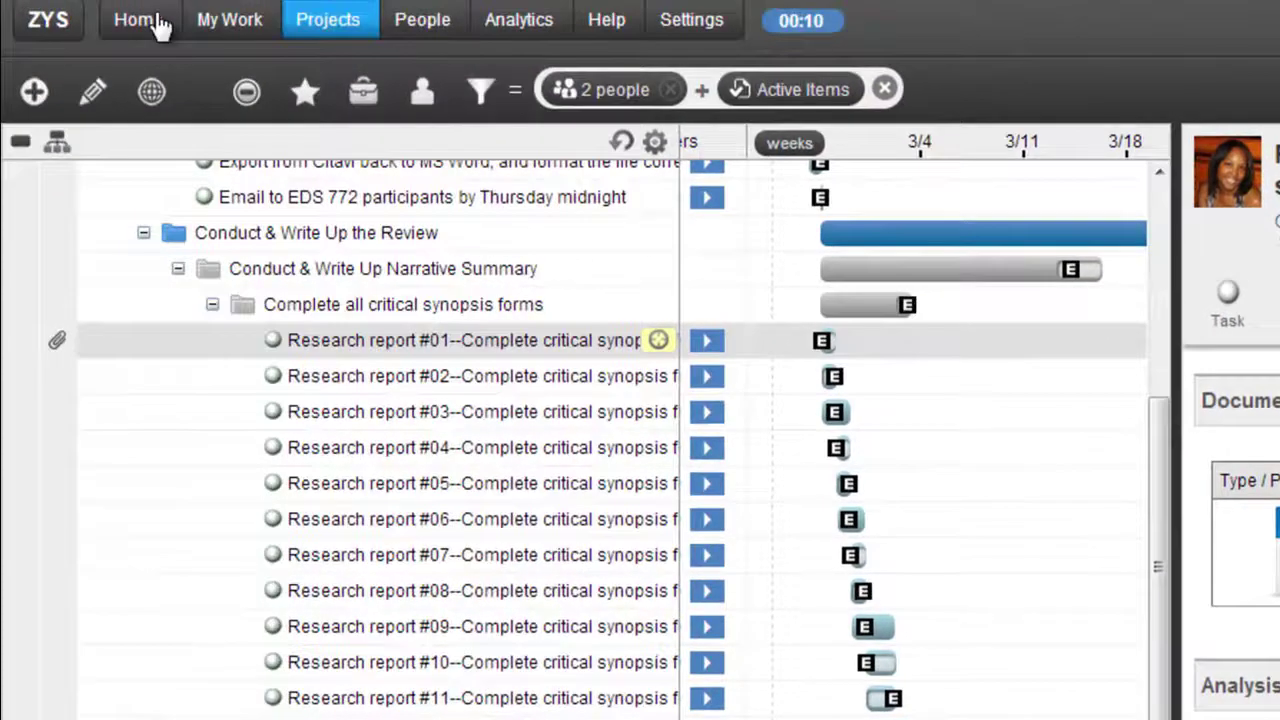
pyautogui.click(157, 22)
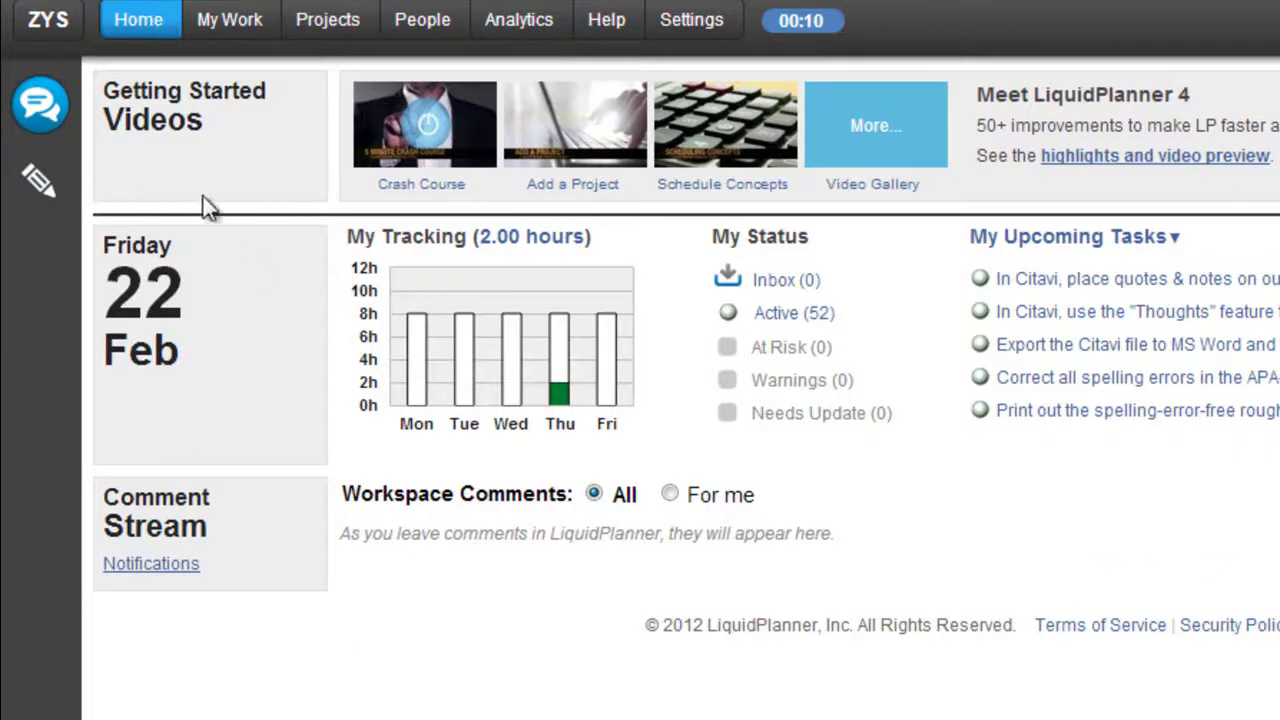